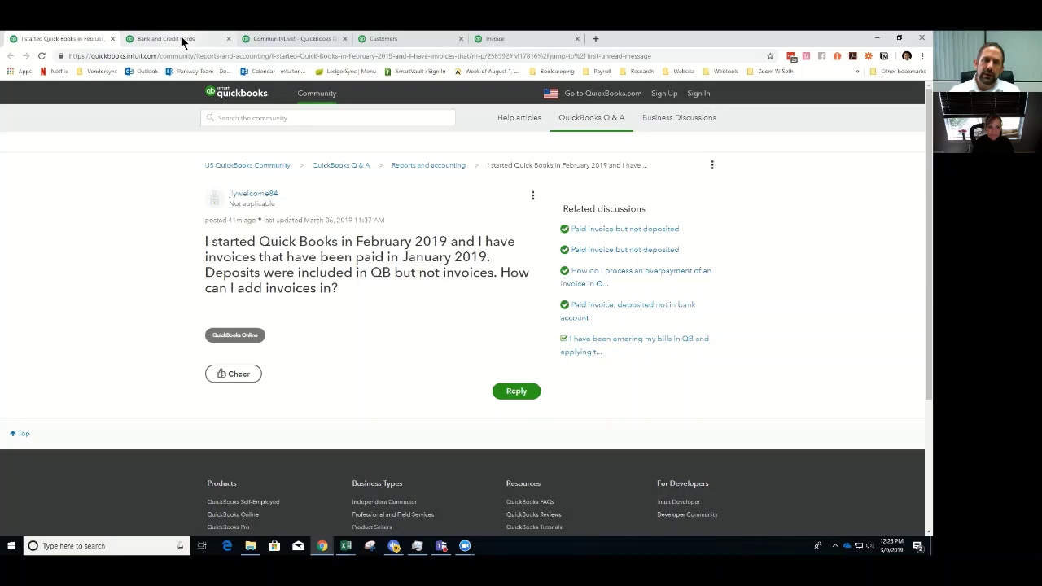
- Look over the CaseyChecking deposits awaiting review in the bank feed, and open the Deposit Detail report
left_click(182, 40)
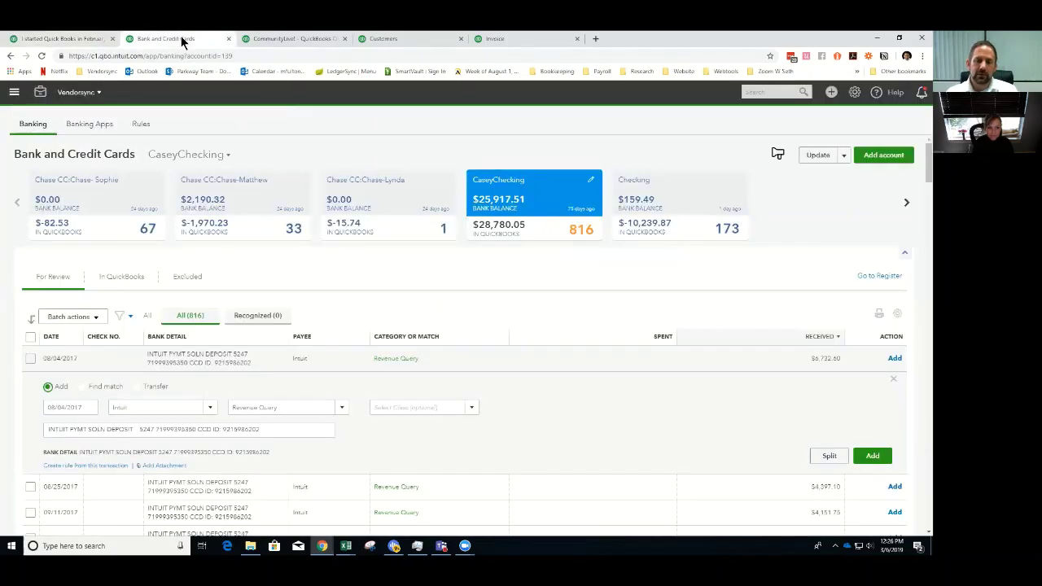
scroll(605, 369, "down", 2)
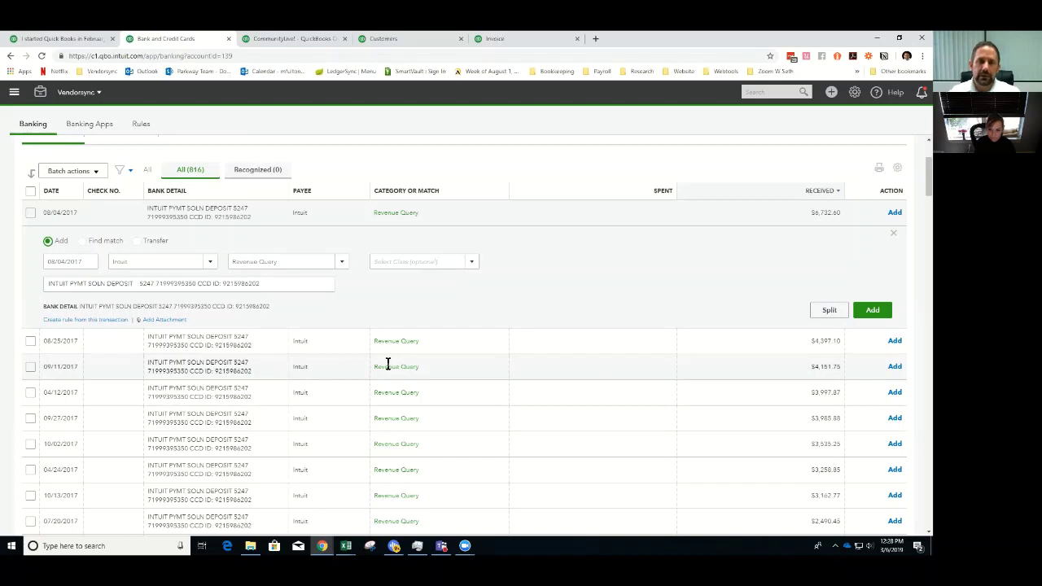
left_click(310, 40)
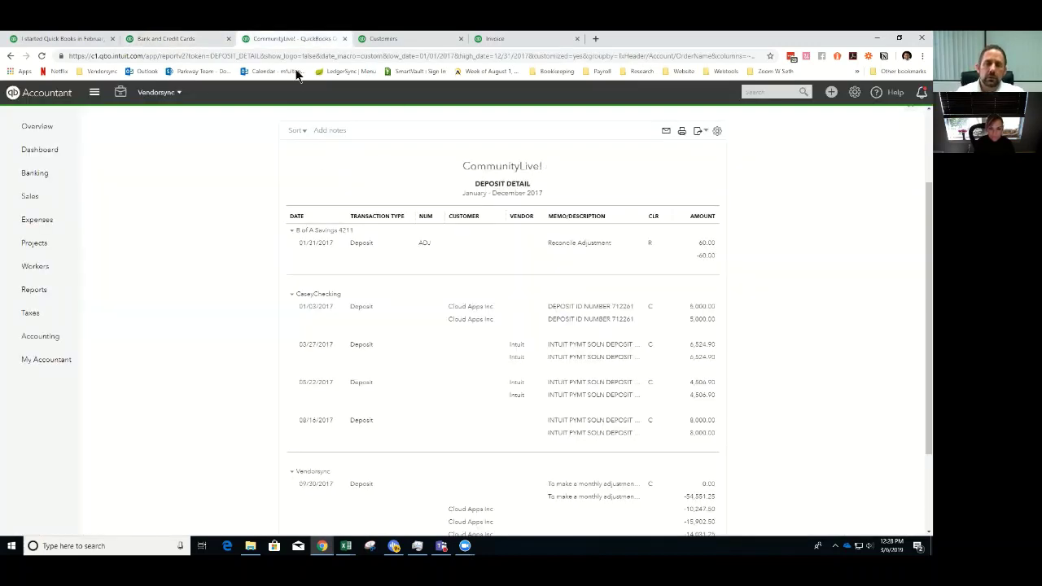
left_click(34, 290)
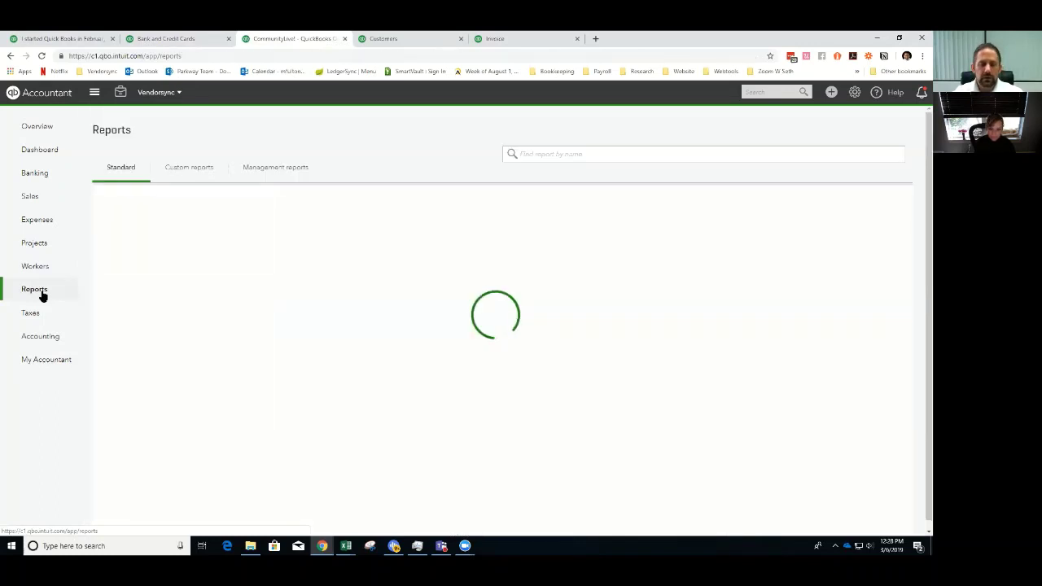
scroll(246, 382, "down", 4)
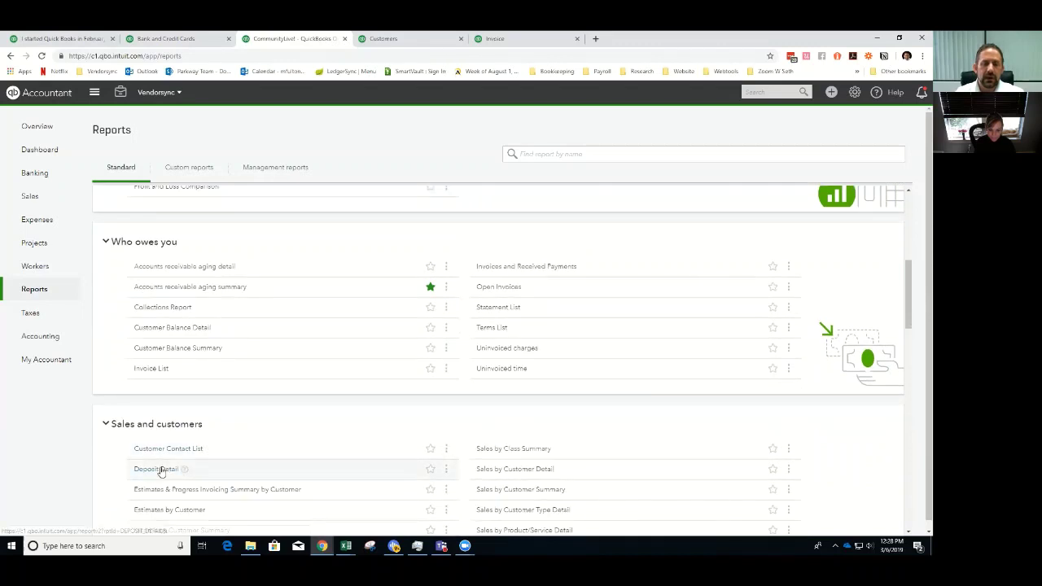
left_click(161, 469)
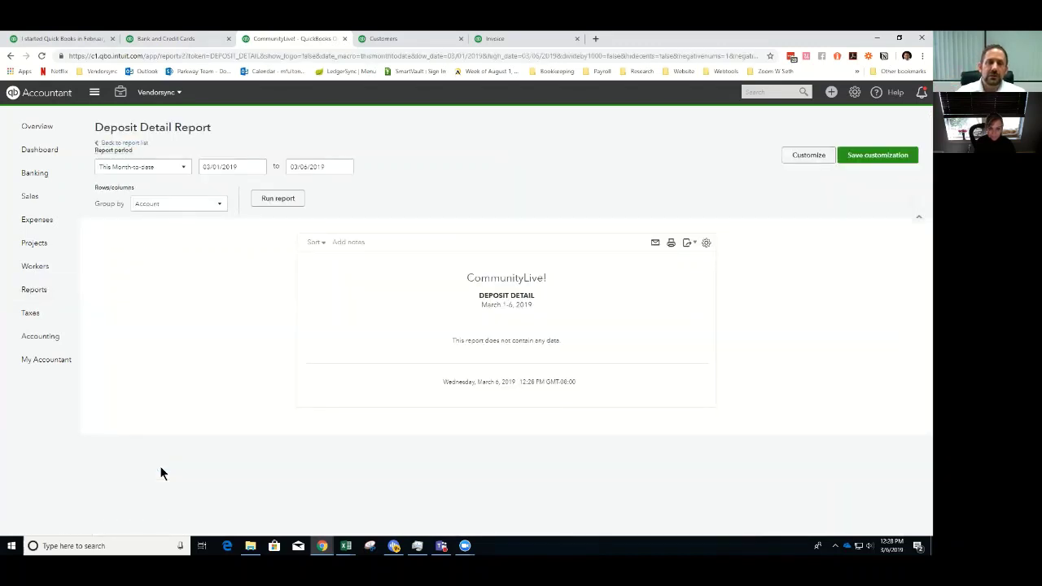
- Run the Deposit Detail report for the period 01/01/2017 to 12/31/2017 and look through the deposits
left_click(183, 168)
left_click(183, 169)
left_click(249, 168)
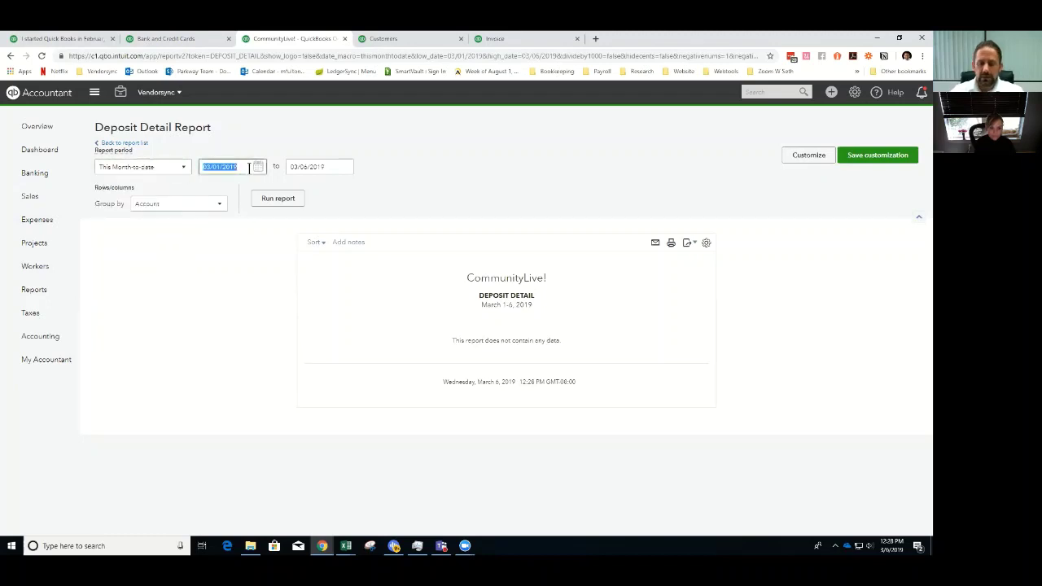
type("01")
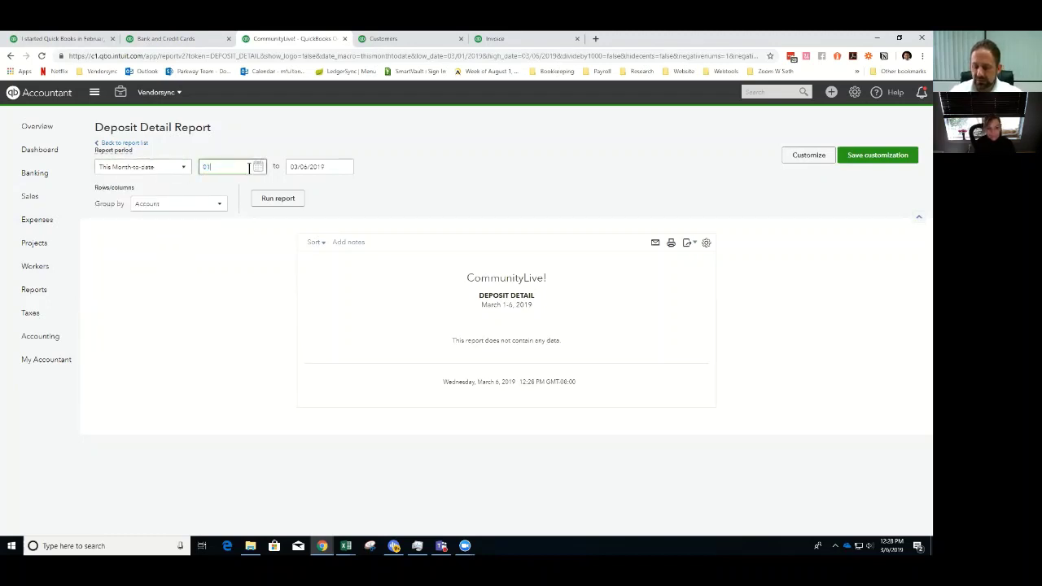
type("/01/2017")
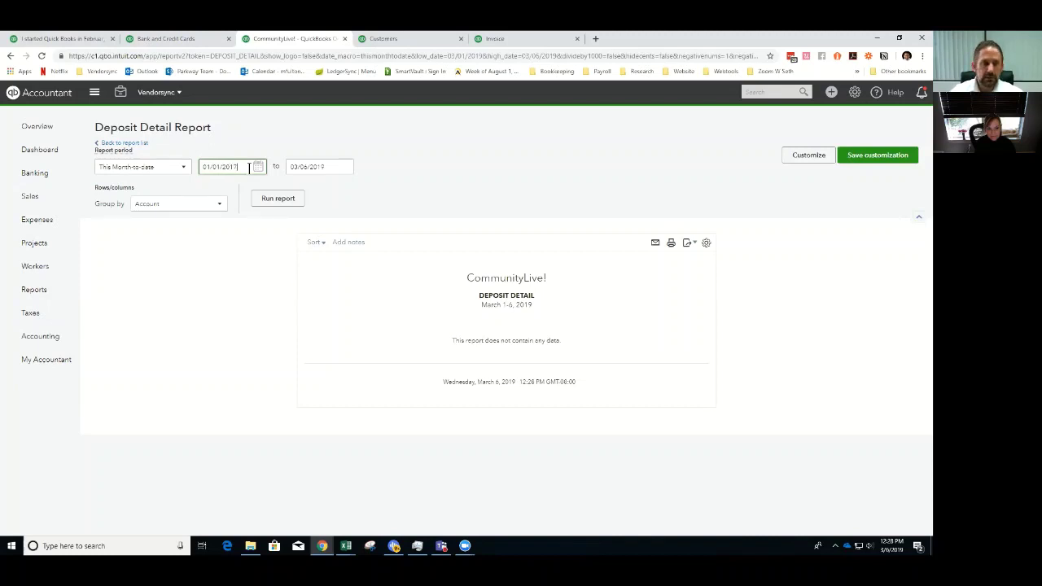
key("Tab")
type("1")
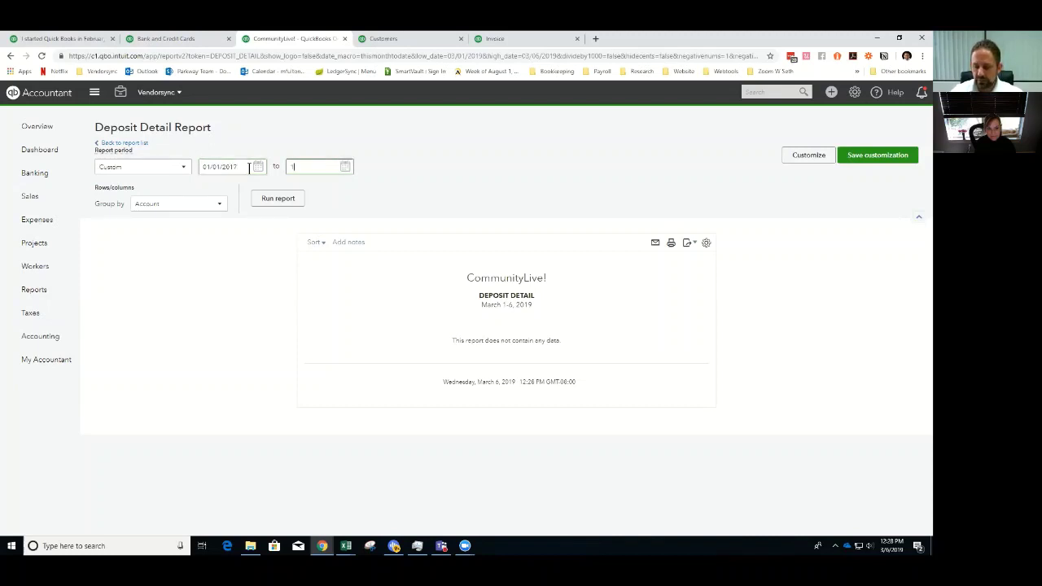
type("2/31/2017")
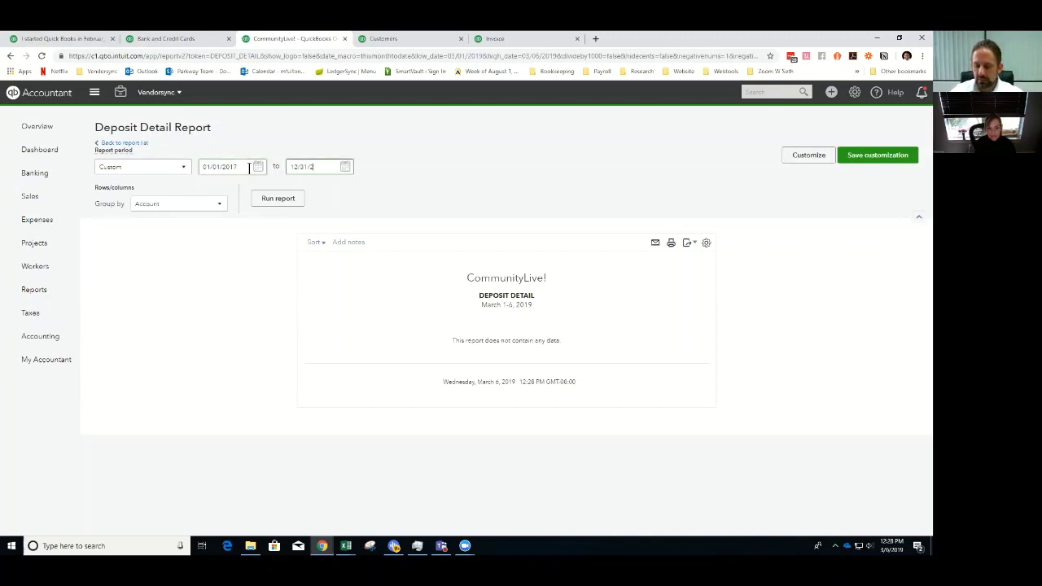
left_click(277, 198)
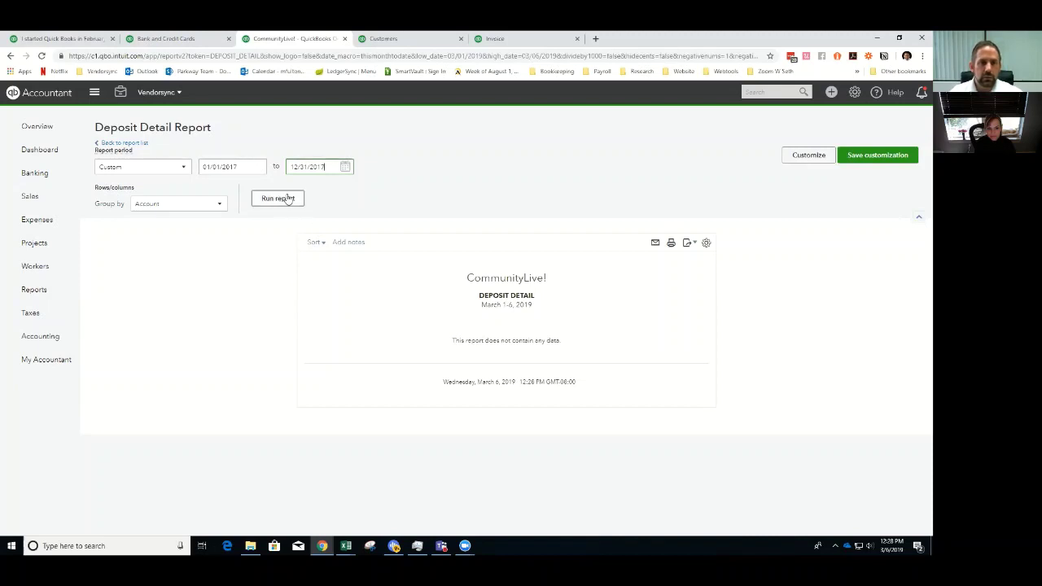
scroll(274, 197, "up", 3)
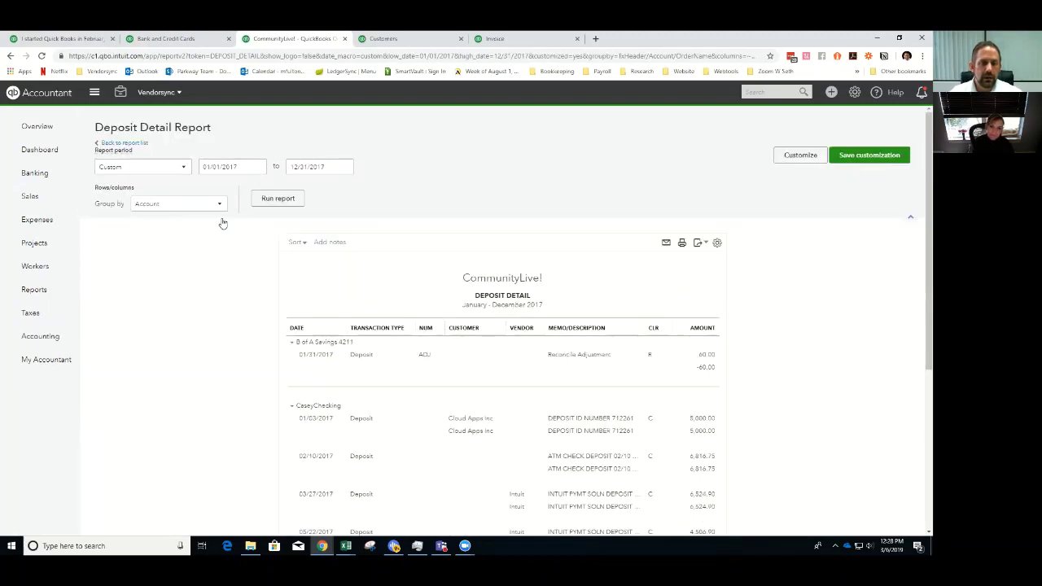
scroll(532, 371, "down", 2)
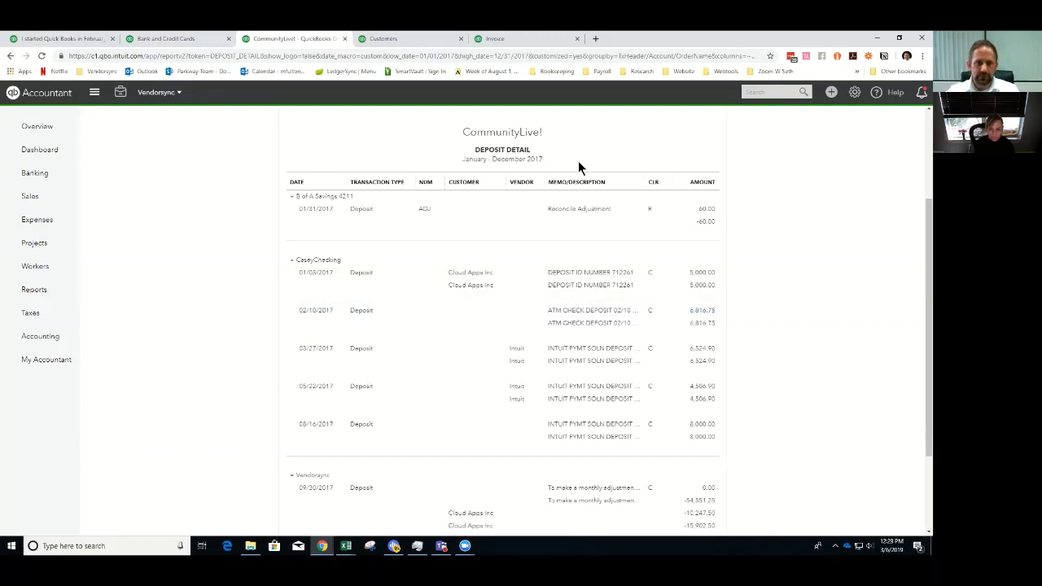
- Add the 08/04/2017 Intuit deposit of $6,732.60 from the CaseyChecking bank feed, and check it in the Deposit Detail report
left_click(434, 43)
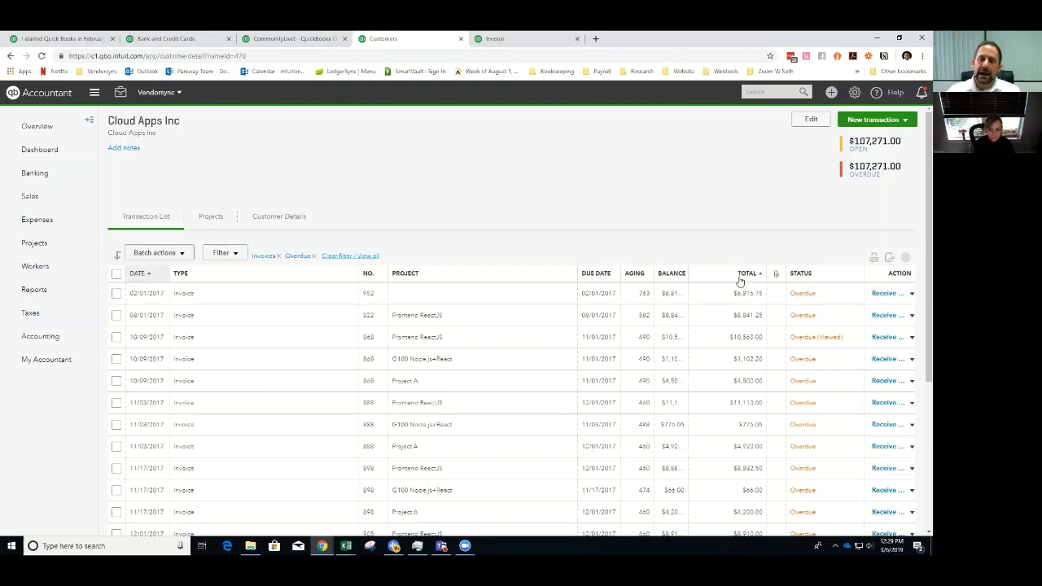
left_click(527, 37)
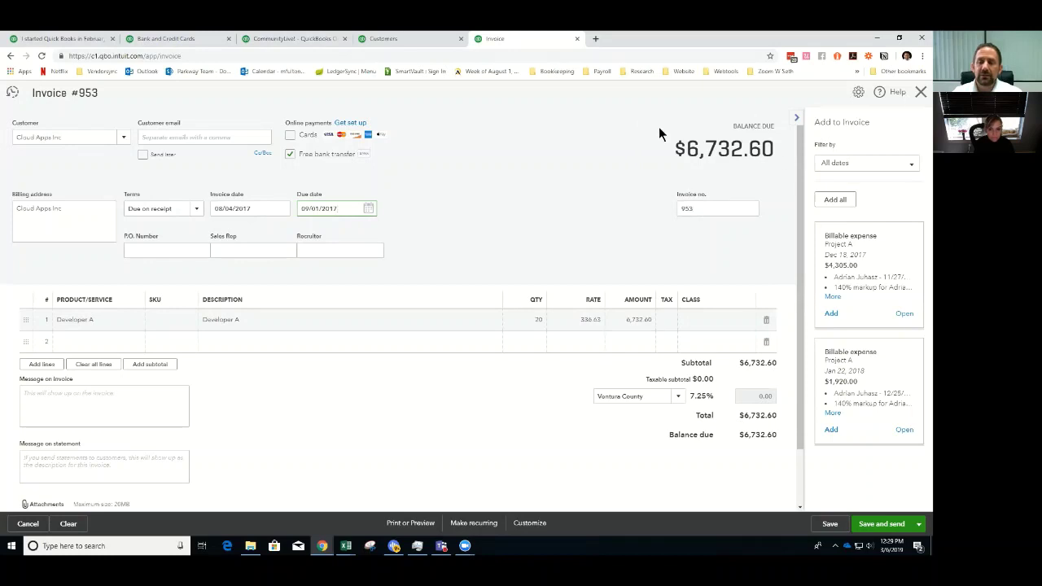
left_click(177, 39)
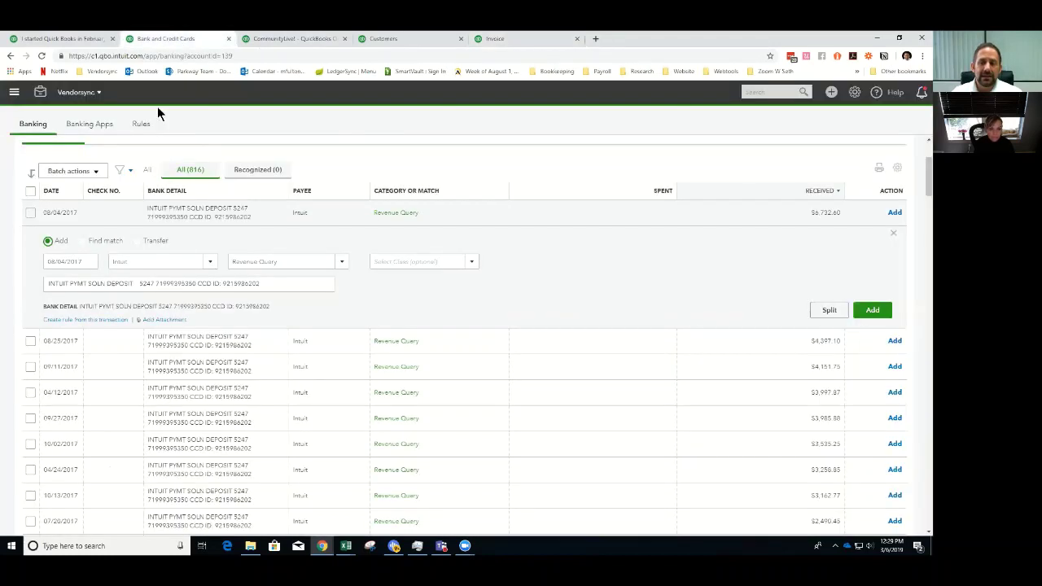
left_click(895, 213)
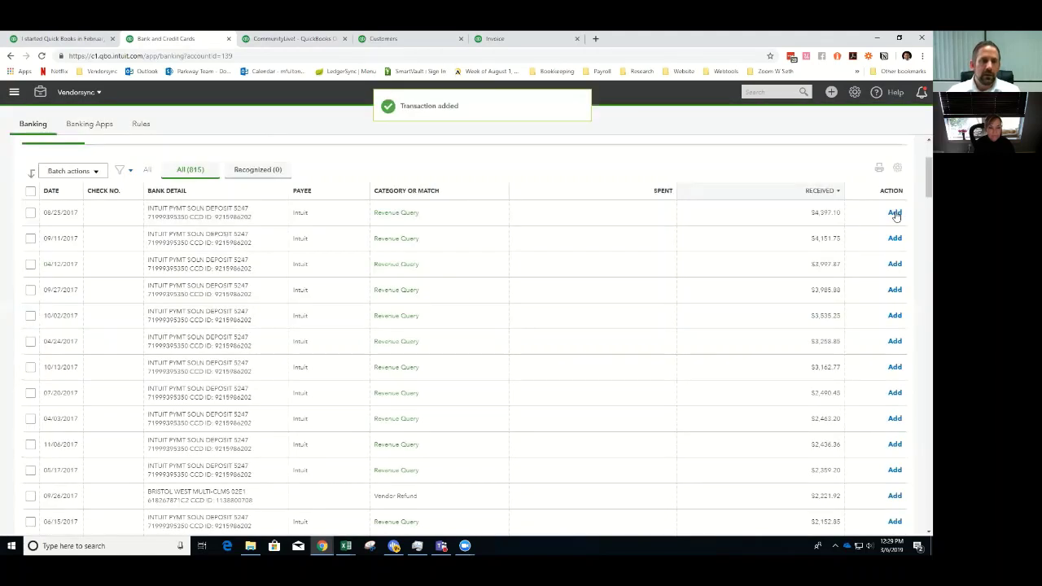
left_click(292, 38)
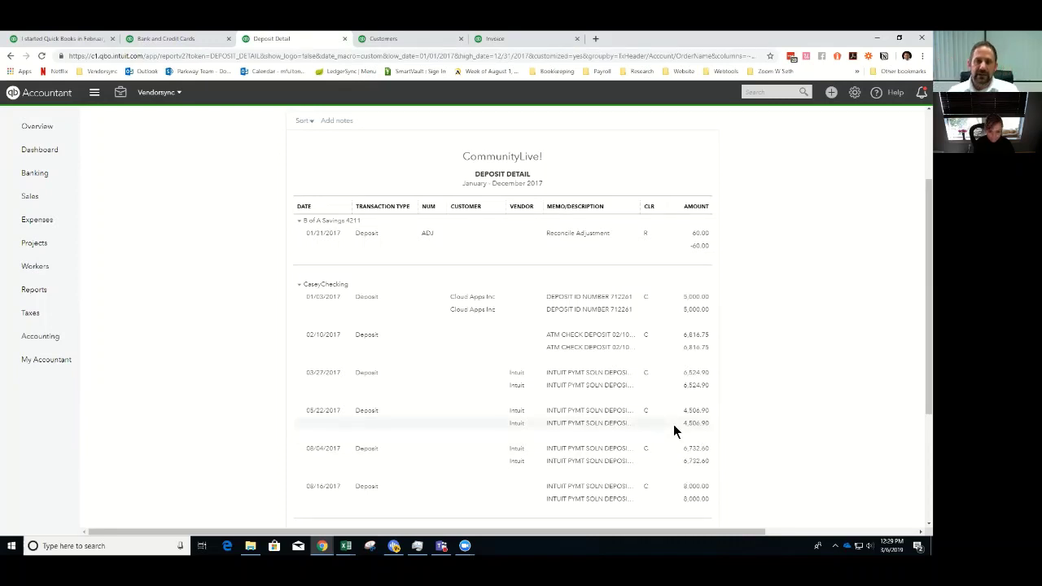
- Save invoice #953 for Cloud Apps Inc and start receiving a payment against it
left_click(525, 43)
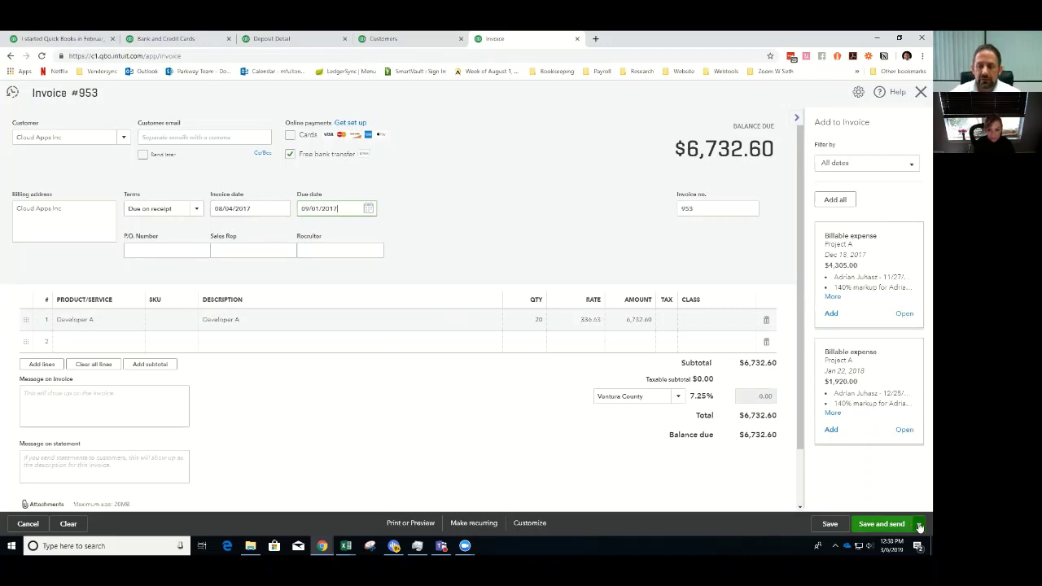
left_click(828, 528)
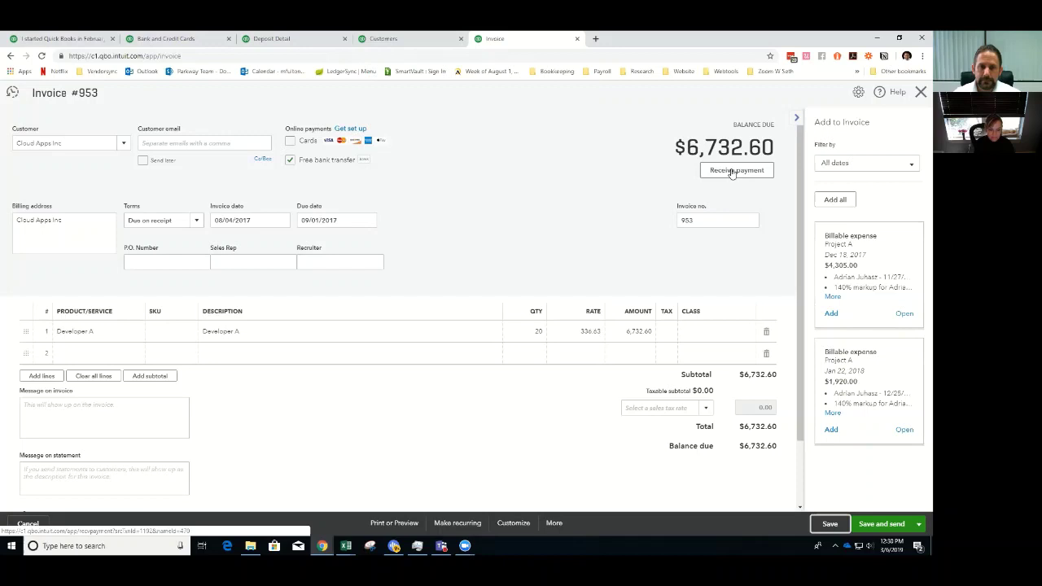
left_click(731, 172)
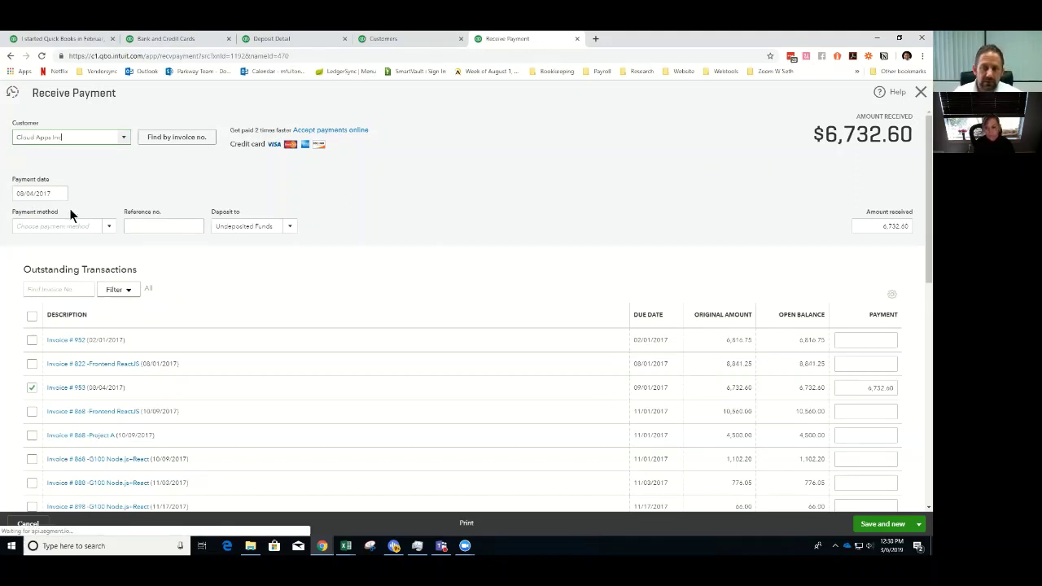
- Set the payment method to Check, the reference number to 1145 and the payment date to 08/05/2017
left_click(109, 228)
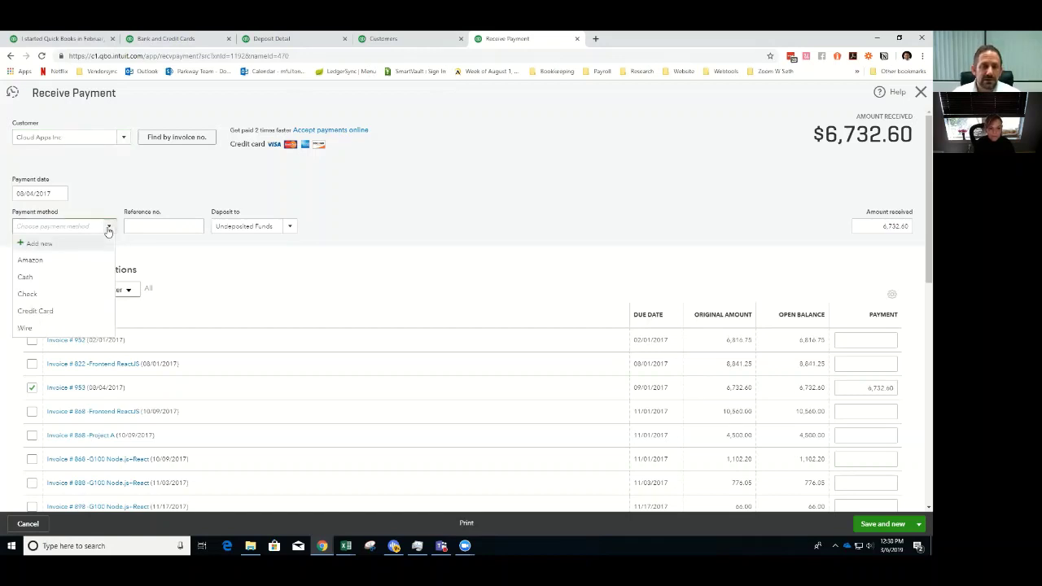
left_click(39, 293)
left_click(141, 227)
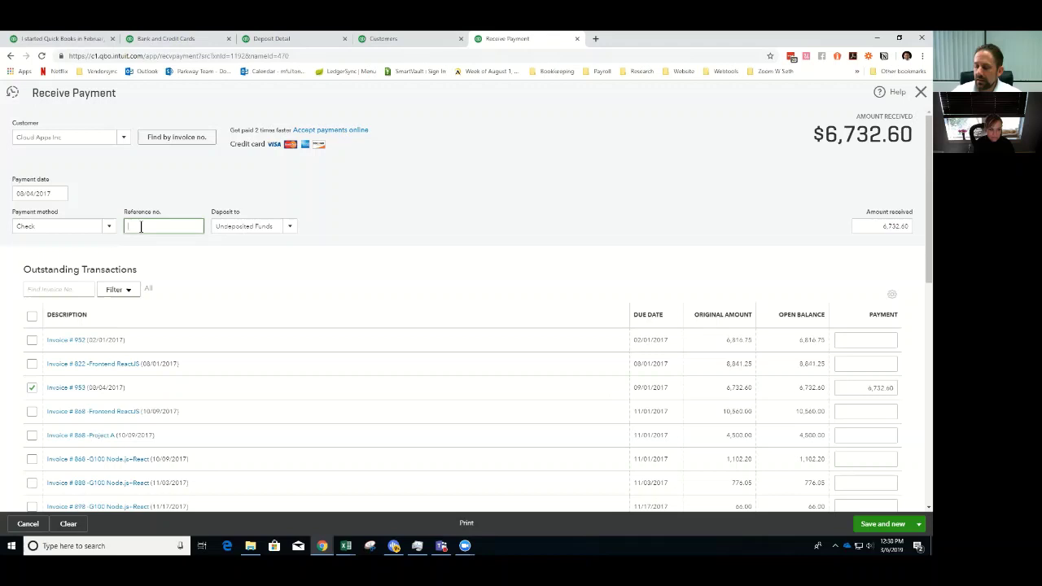
type("114")
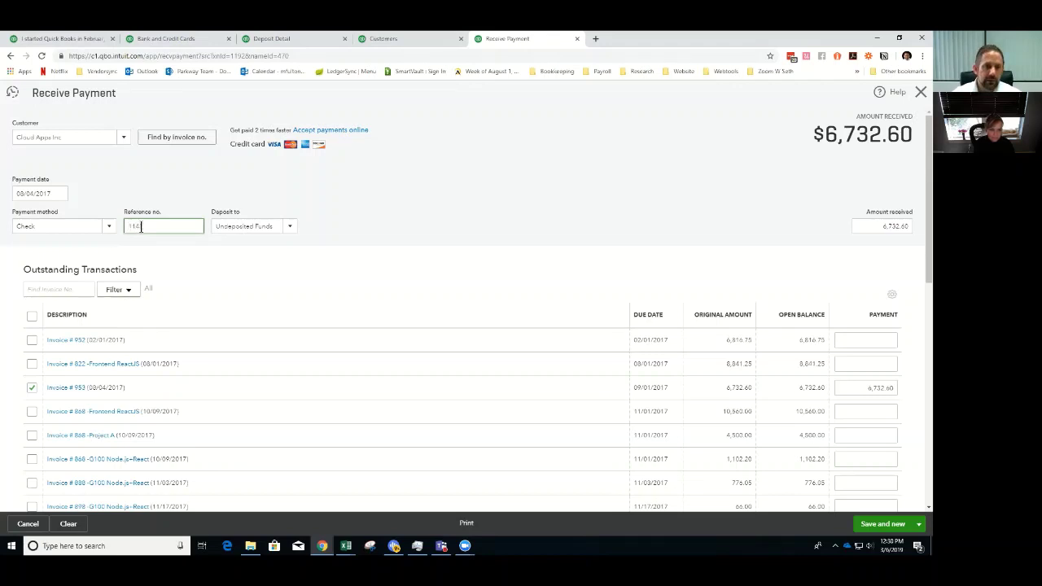
type("5")
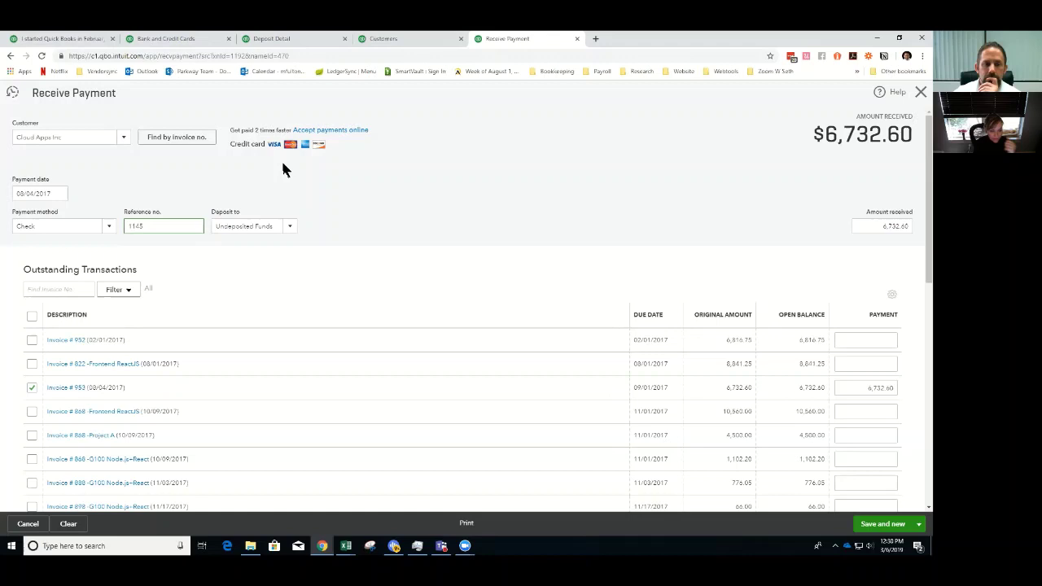
left_click(60, 196)
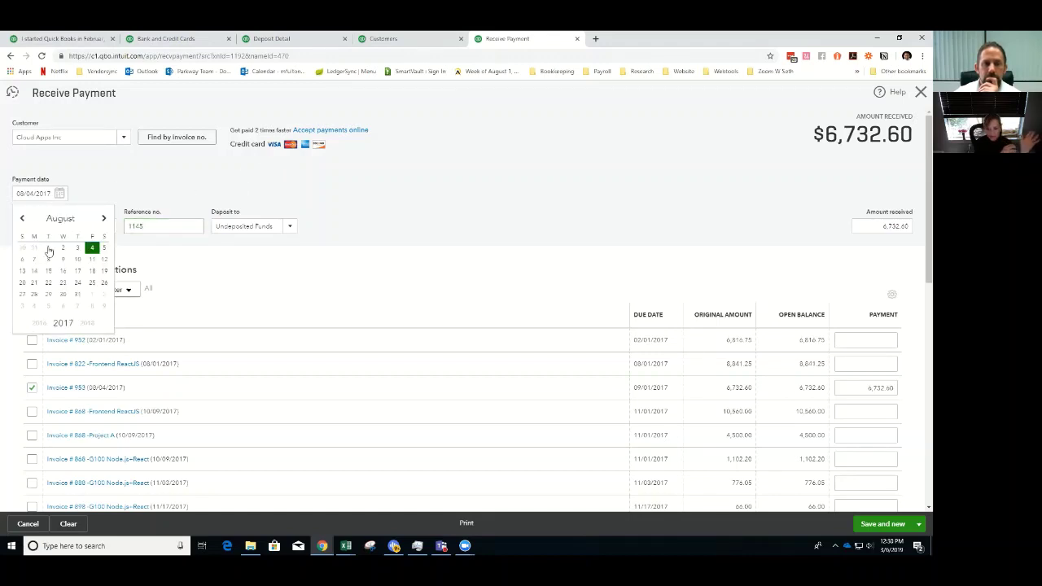
left_click(103, 249)
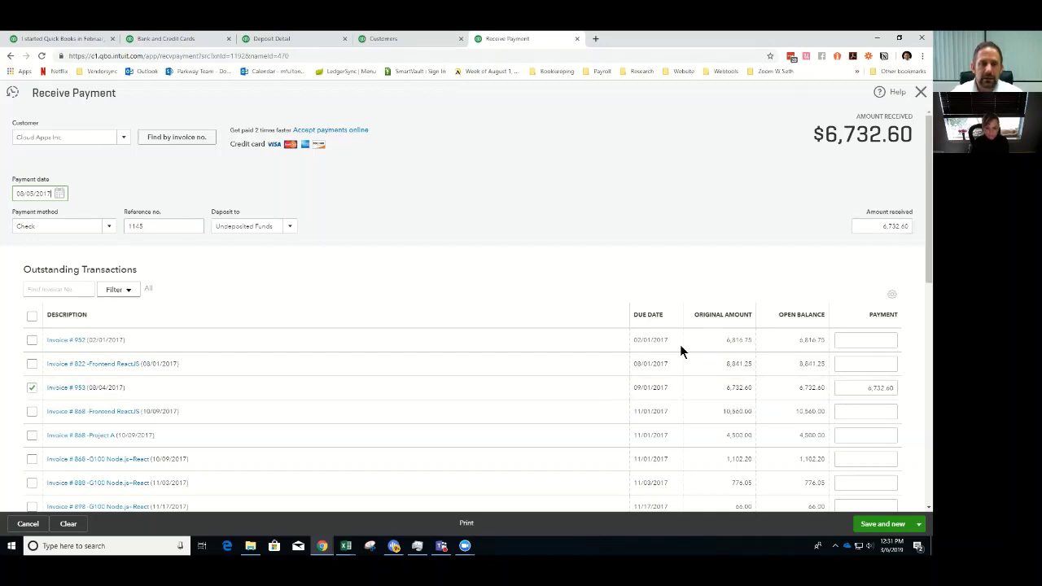
- Save and close the payment received for invoice #953
scroll(684, 383, "down", 5)
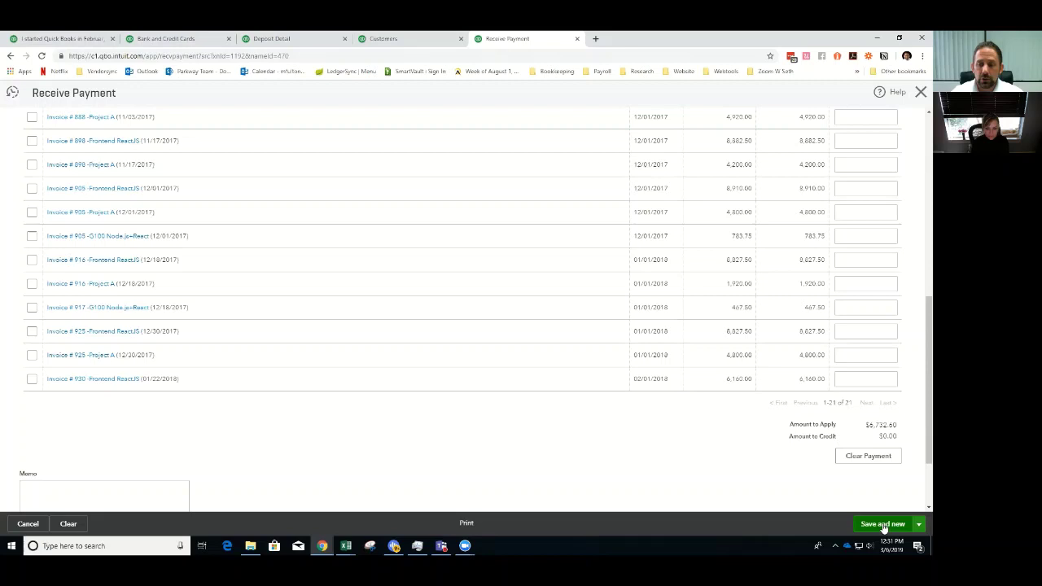
left_click(919, 525)
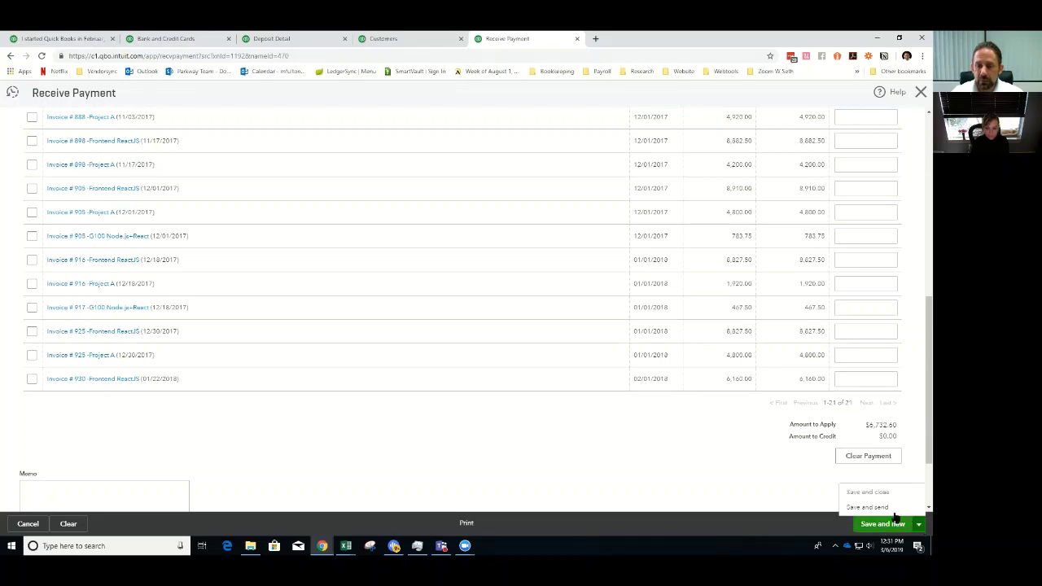
left_click(859, 492)
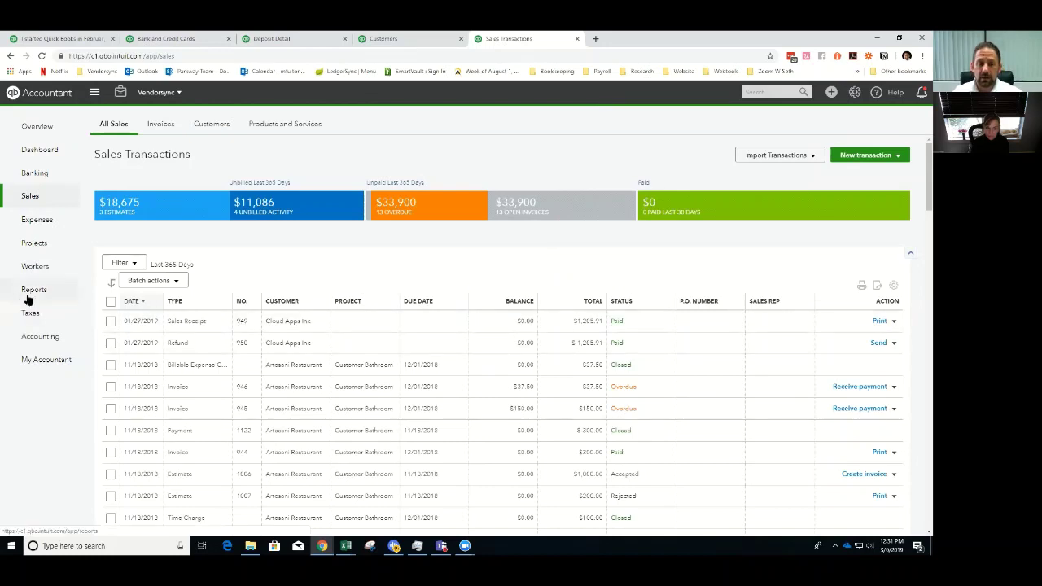
- Return to the Deposit Detail report and open the Profit and Loss report in its place
left_click(261, 39)
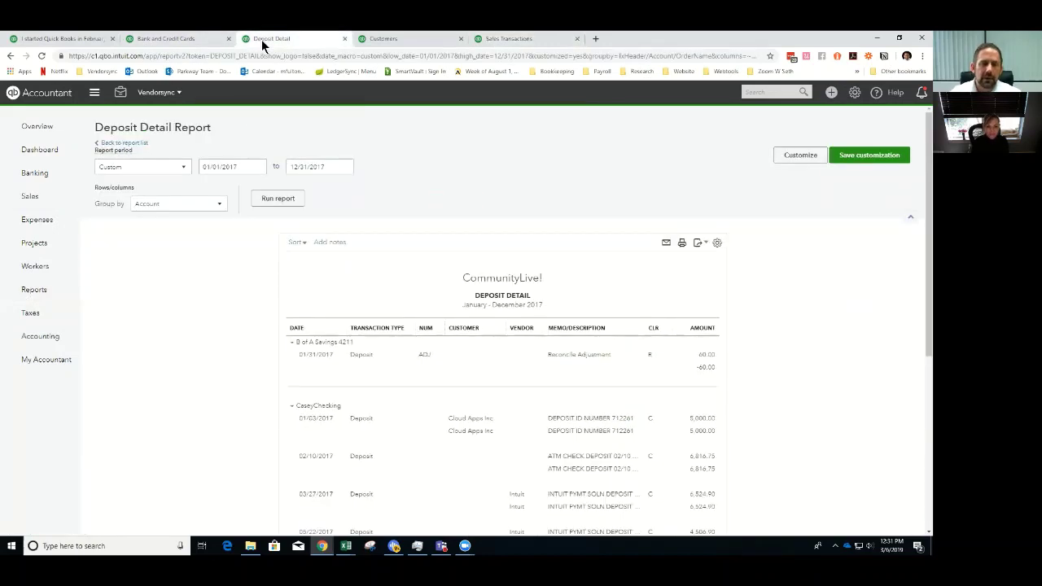
left_click(195, 38)
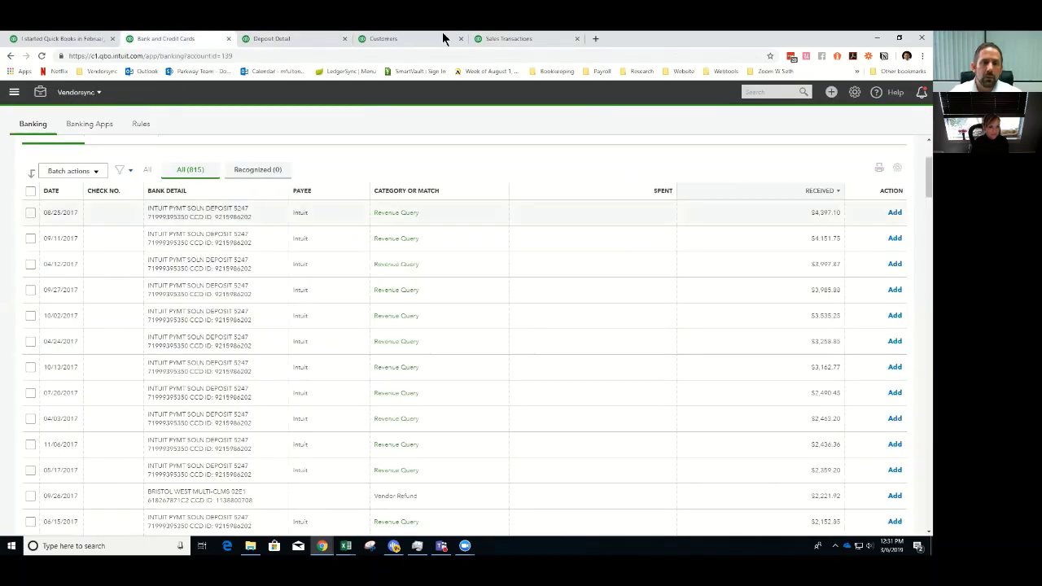
left_click(322, 37)
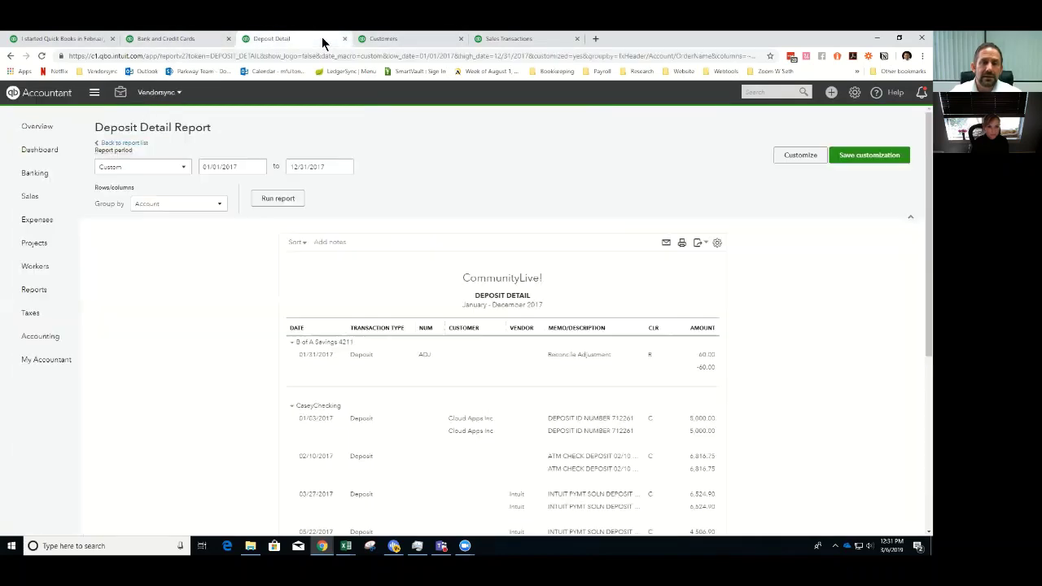
left_click(32, 290)
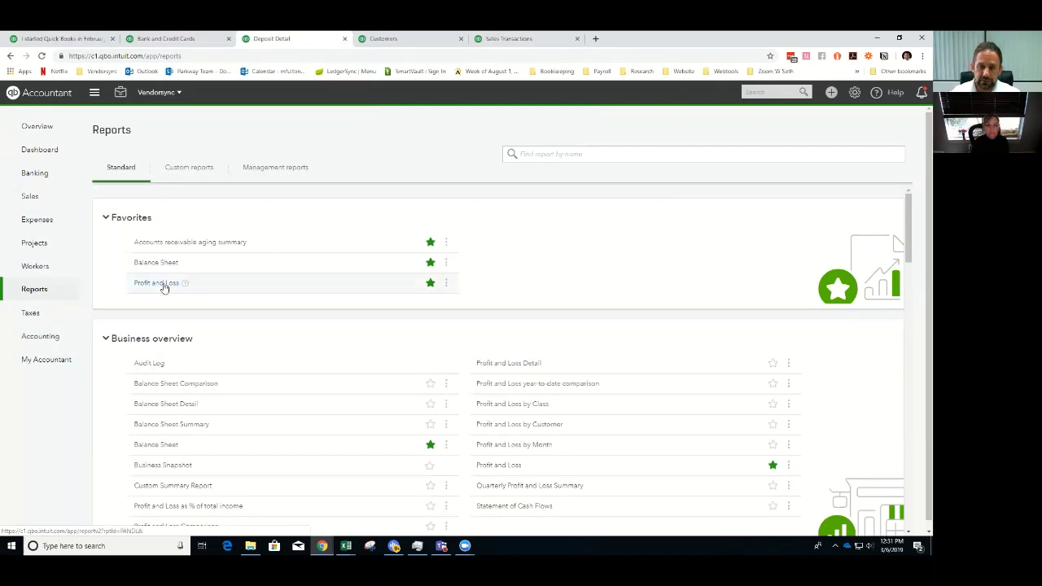
left_click(156, 282)
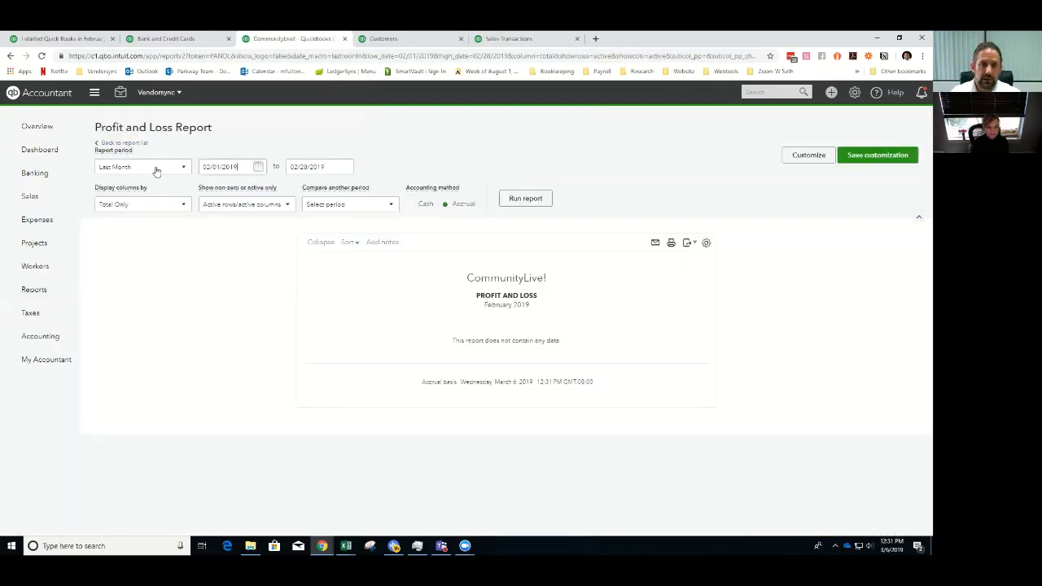
- Run the Profit and Loss report for the period 08/01/2017 to 08/05/2017
key("ctrl+a")
type("6/05/")
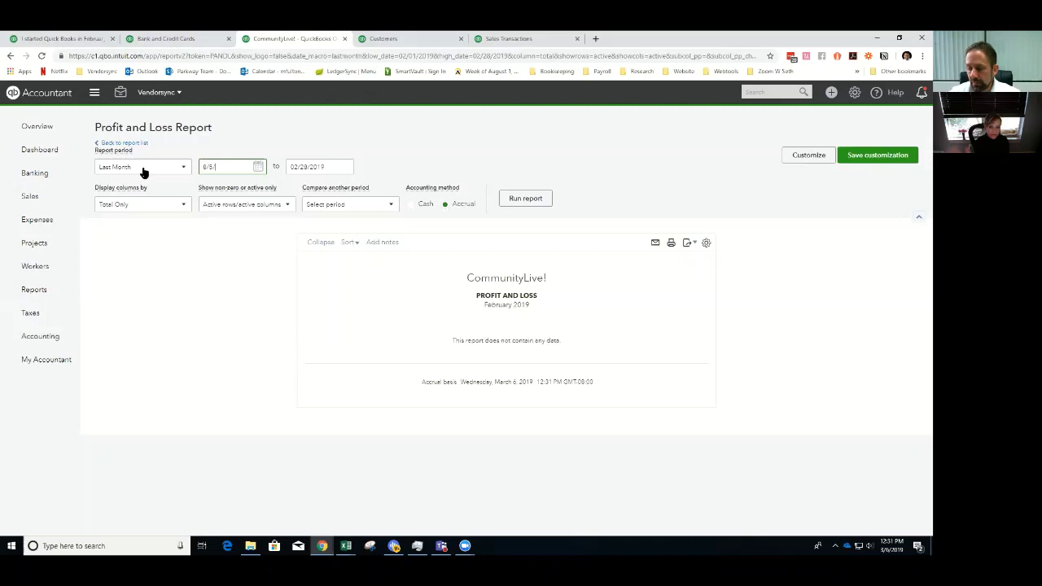
type("2017")
key("Tab")
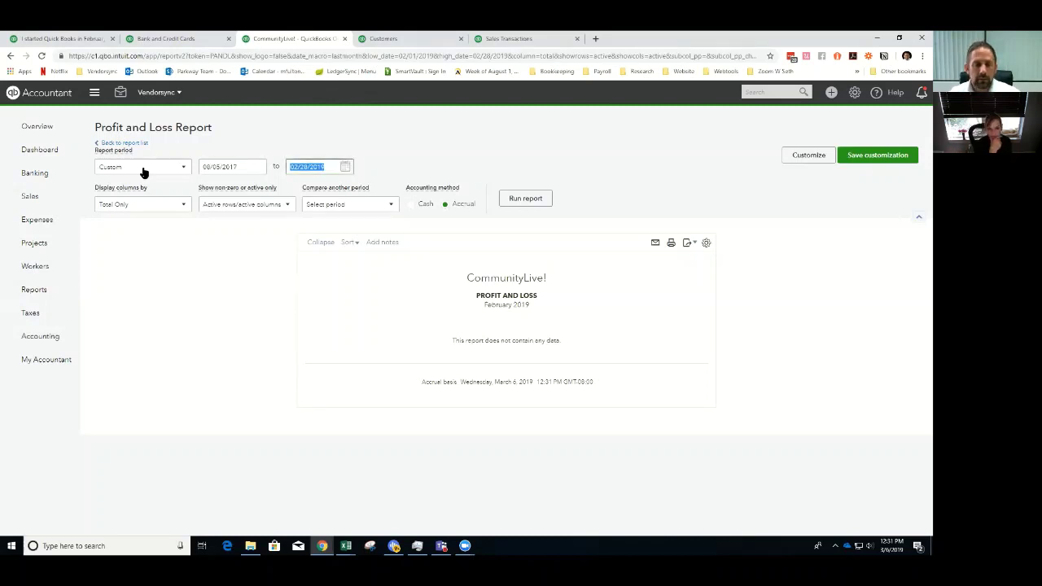
type("8/05/")
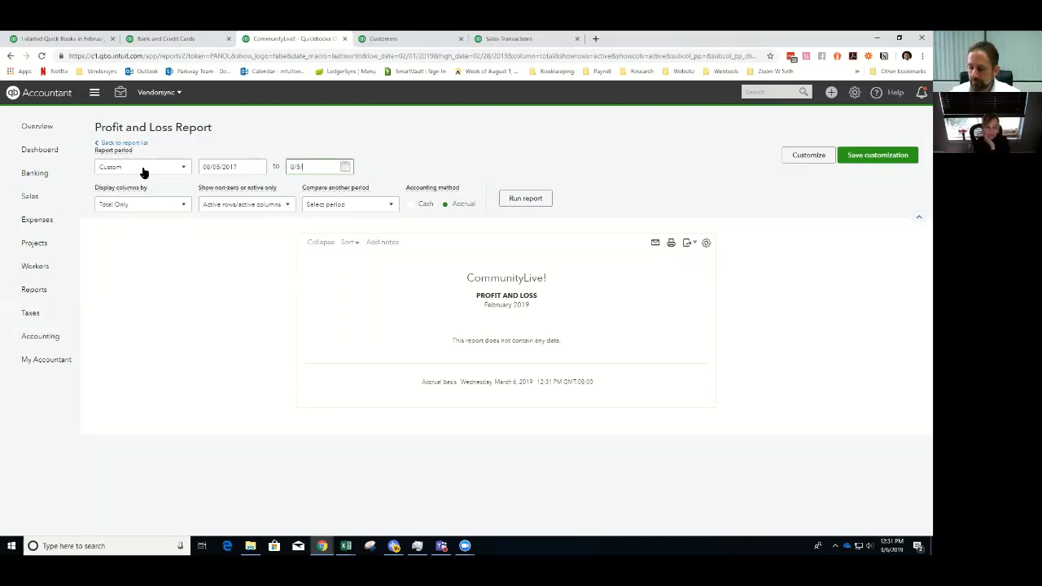
type("201")
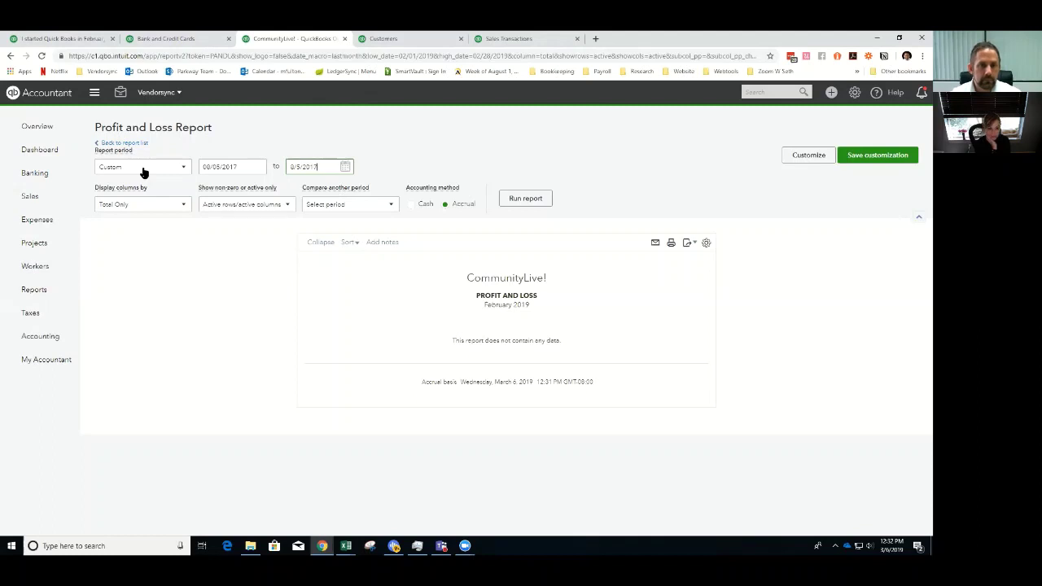
type("7")
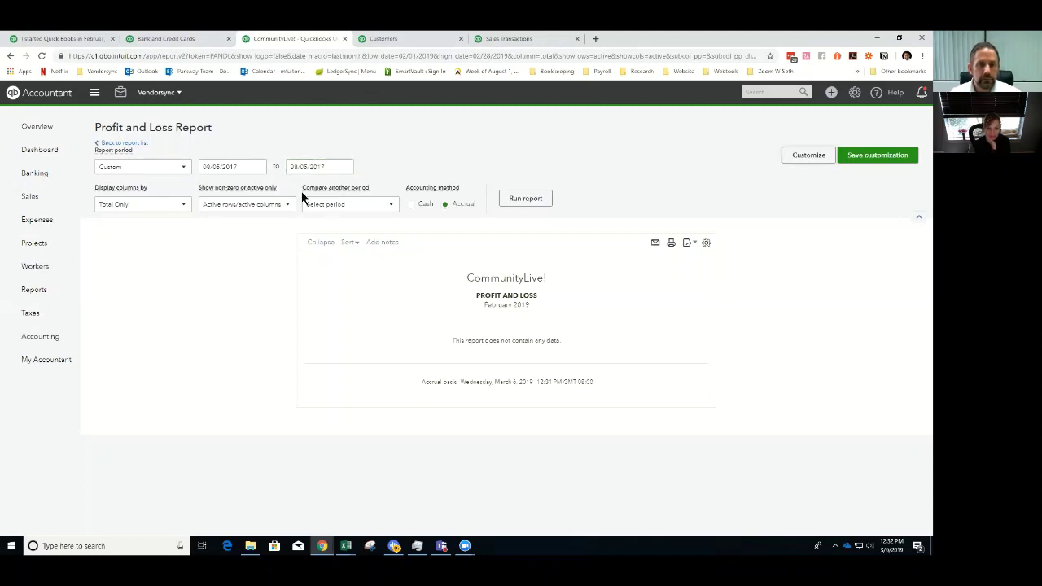
left_click(259, 170)
left_click(235, 221)
left_click(525, 198)
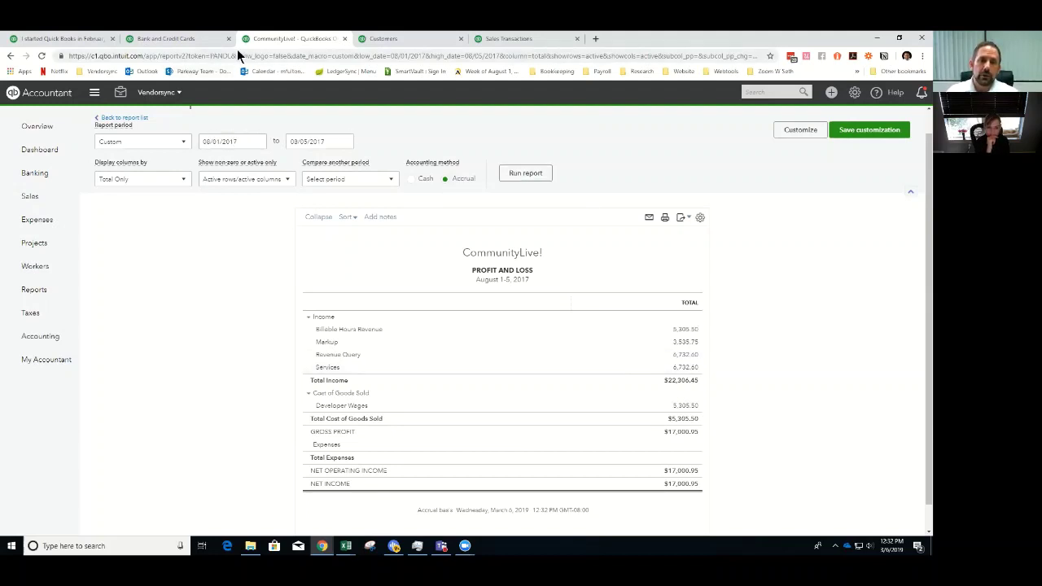
- Duplicate the Profit and Loss browser tab and open the Deposit Detail report in the duplicate
right_click(287, 39)
key("Escape")
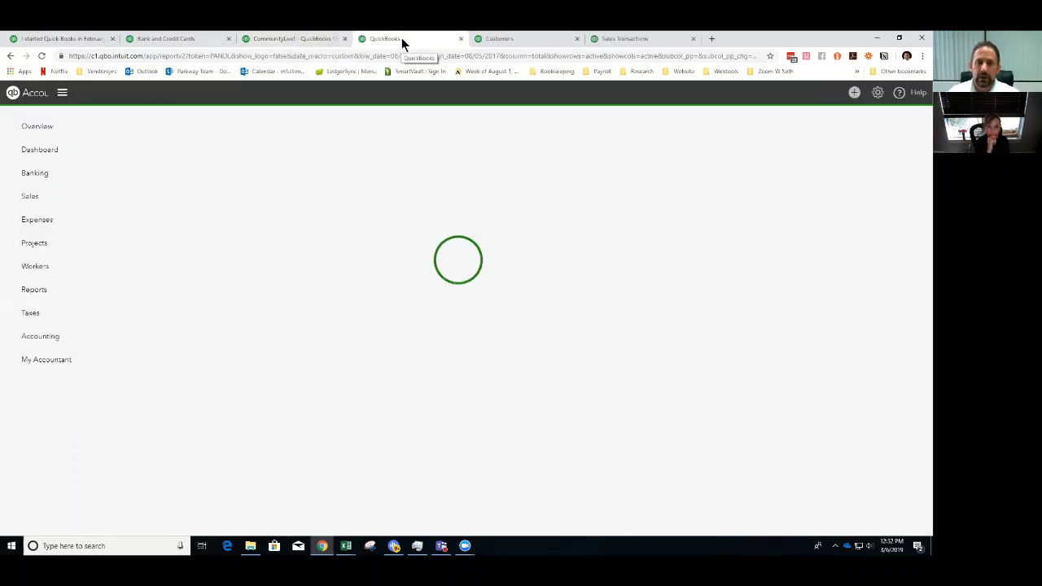
left_click(33, 290)
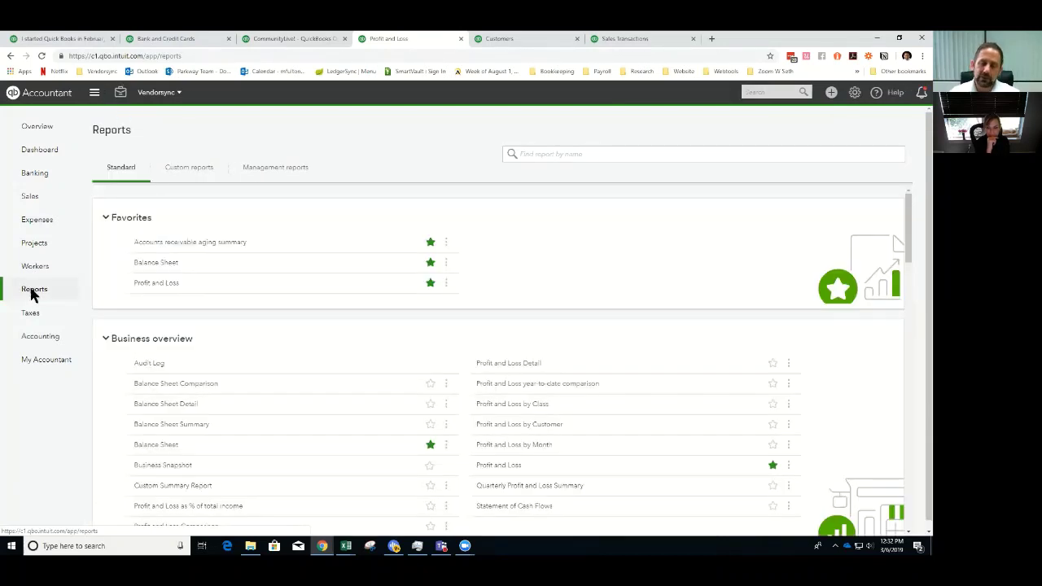
scroll(273, 358, "down", 2)
scroll(274, 356, "down", 4)
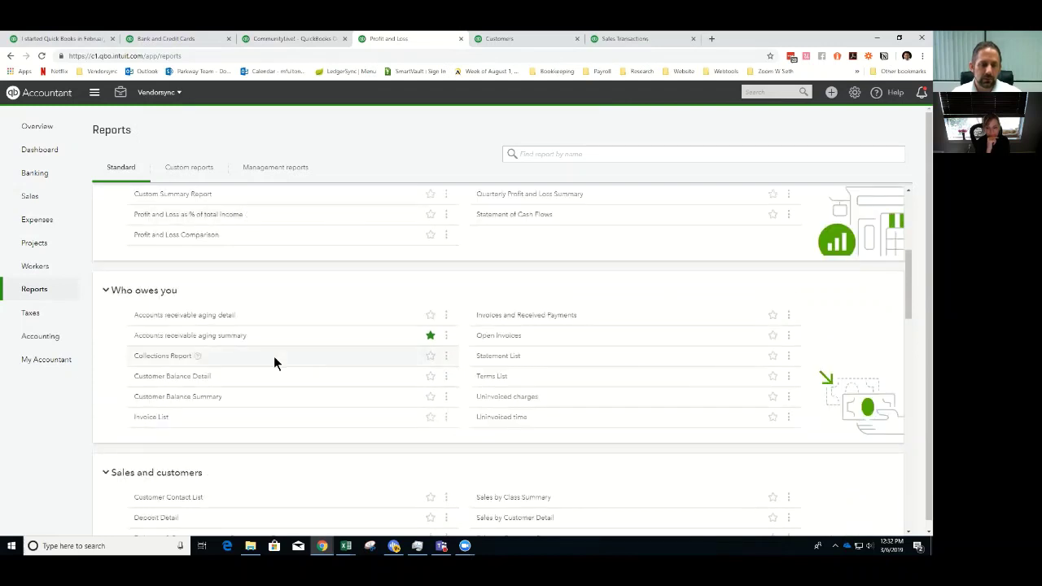
left_click(158, 373)
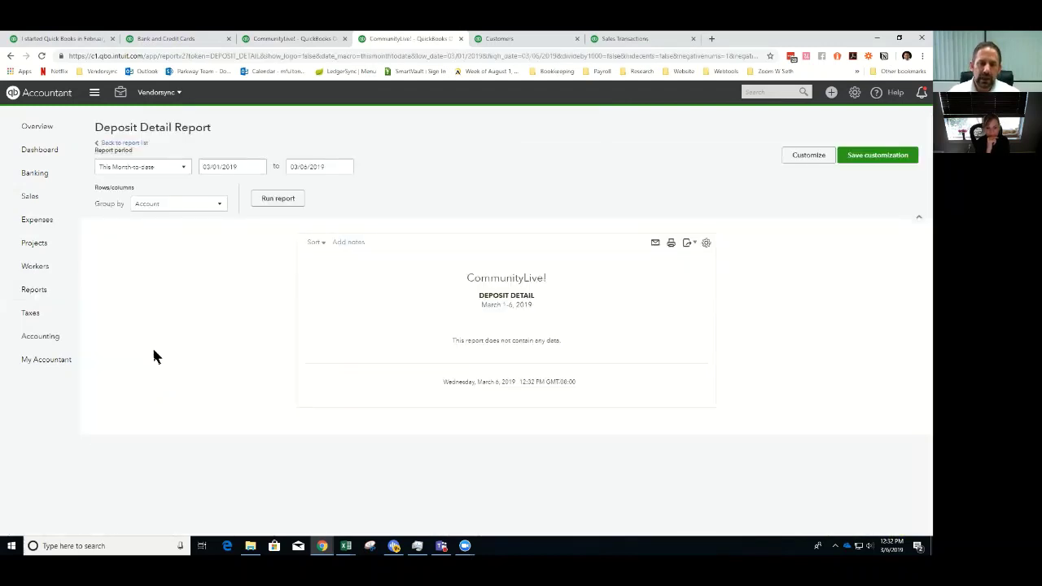
- Run the Deposit Detail report for the period 01/01/2017 to 12/31/2017
left_click(244, 166)
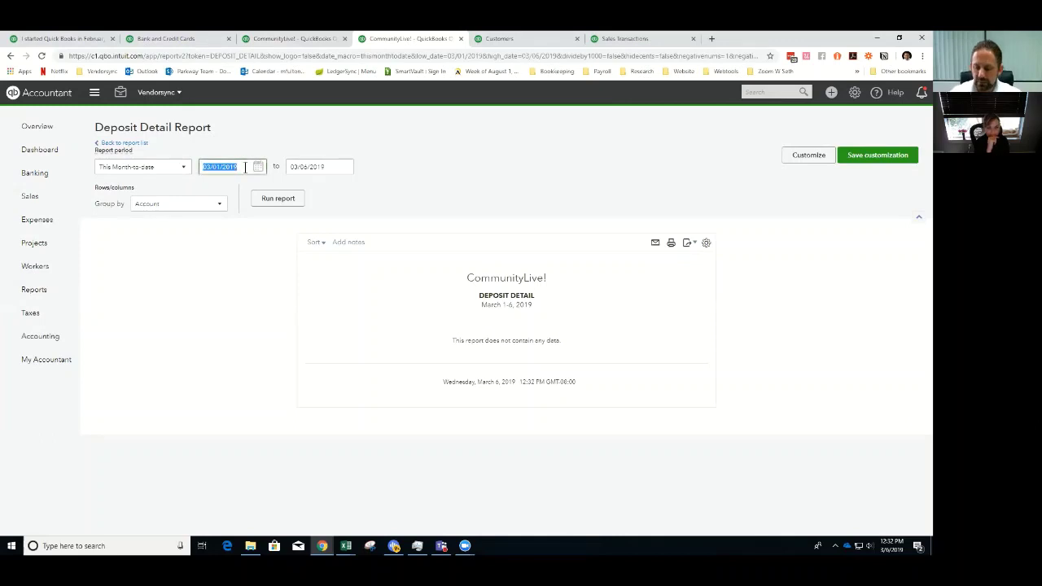
type("1/1")
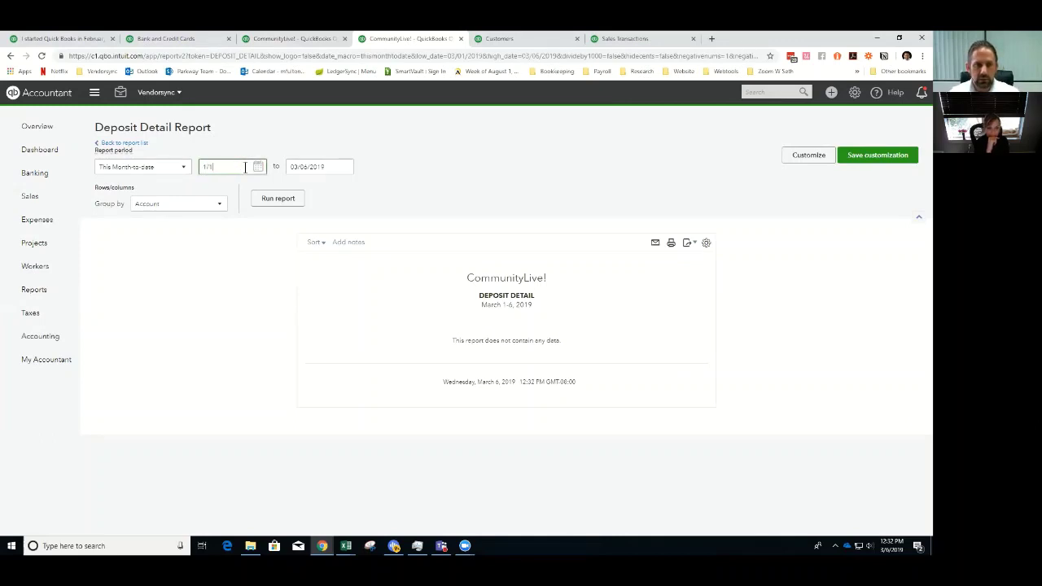
type("/01/201")
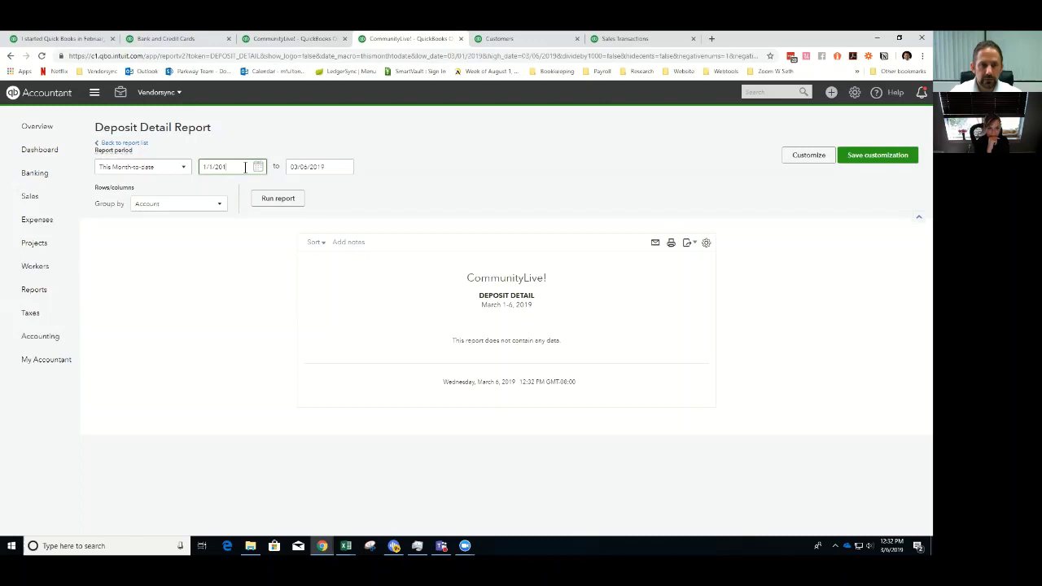
type("7")
key("Tab")
type("12")
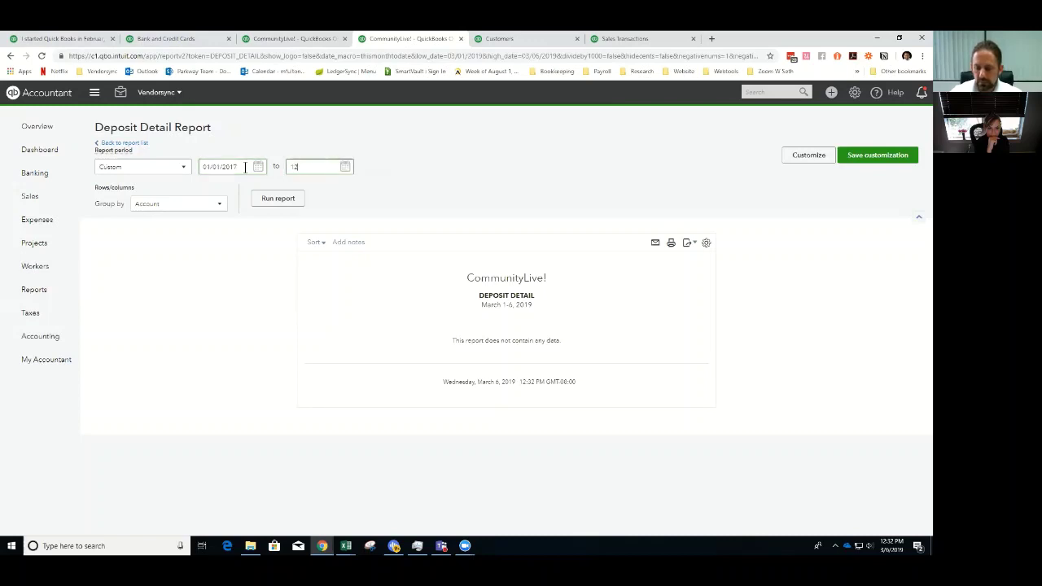
type("/31/201")
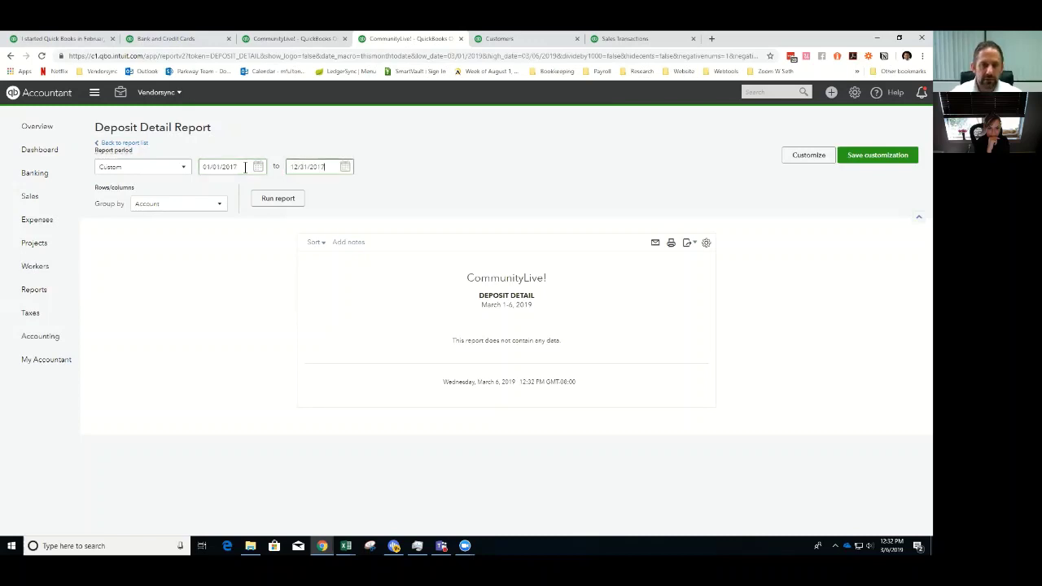
type("7")
left_click(291, 201)
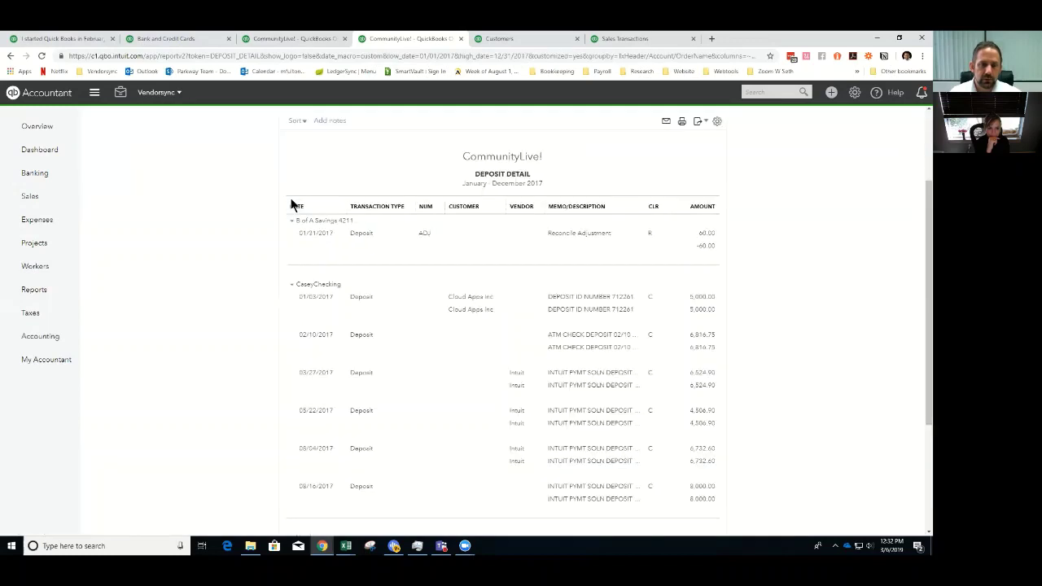
- Open the 08/04/2017 CaseyChecking deposit of 6,732.60 and review its selectable payments and added funds
left_click(705, 448)
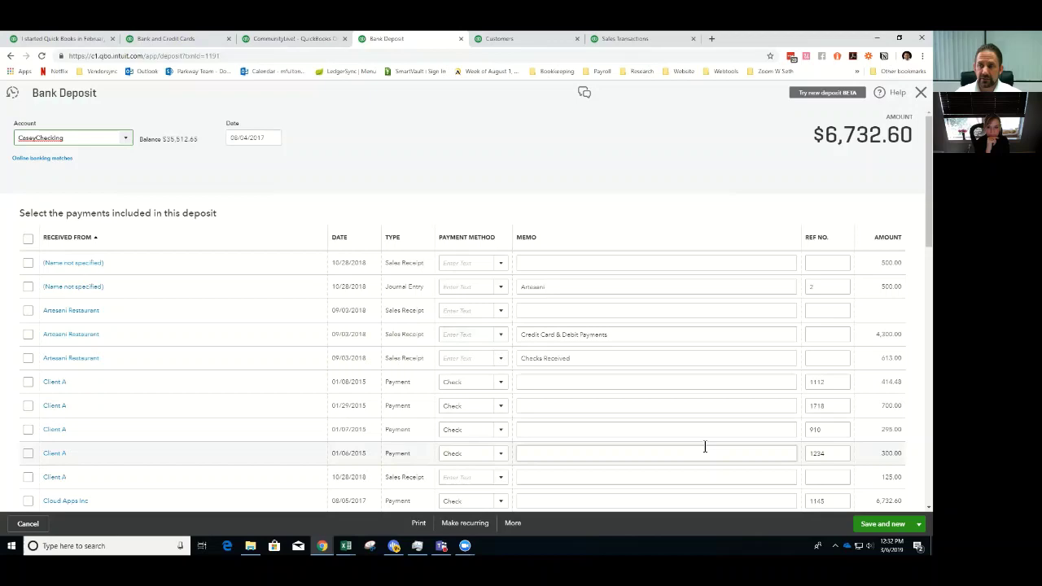
scroll(679, 418, "down", 2)
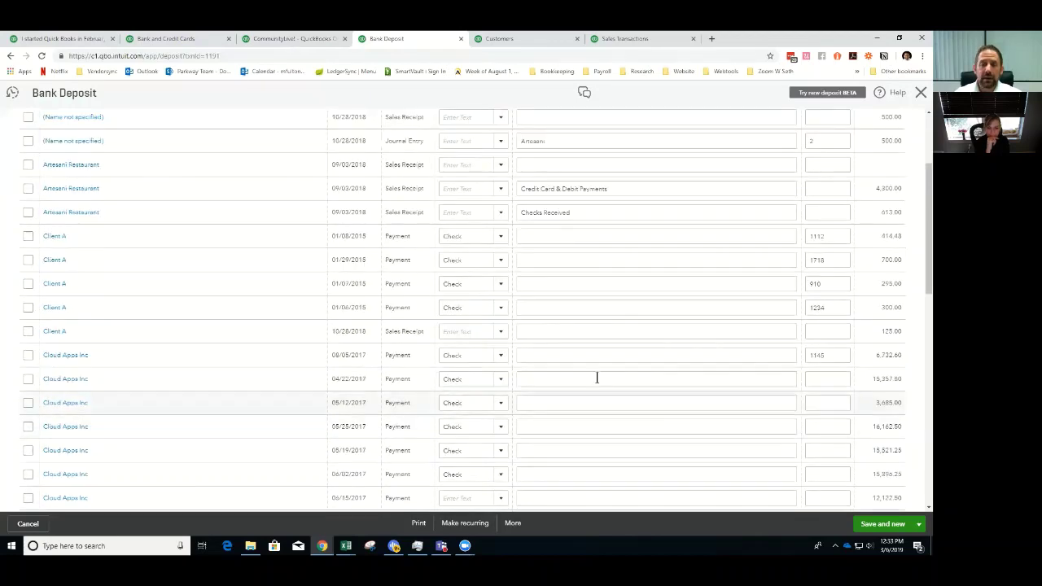
scroll(391, 448, "down", 7)
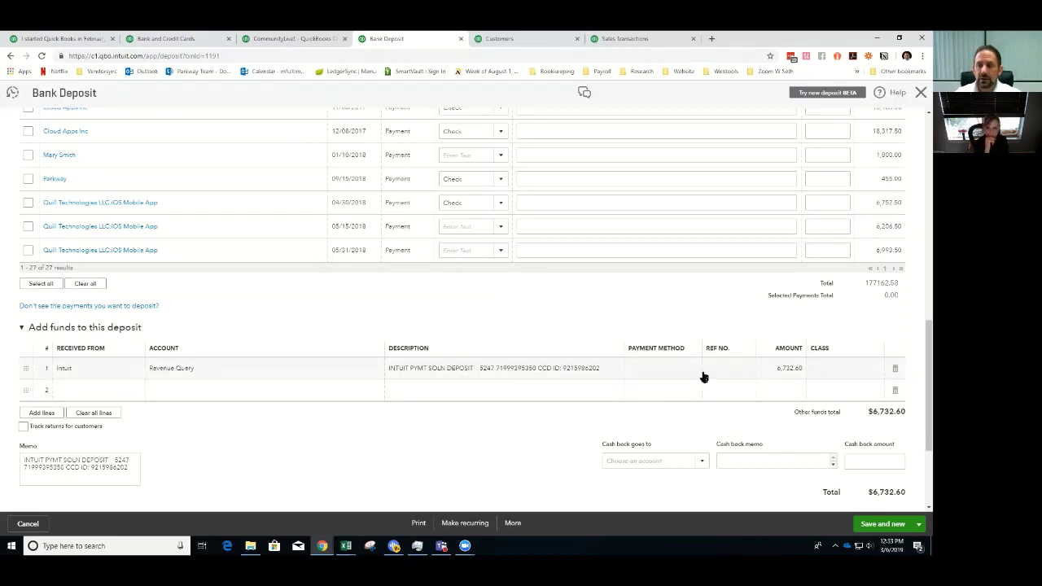
scroll(699, 372, "up", 3)
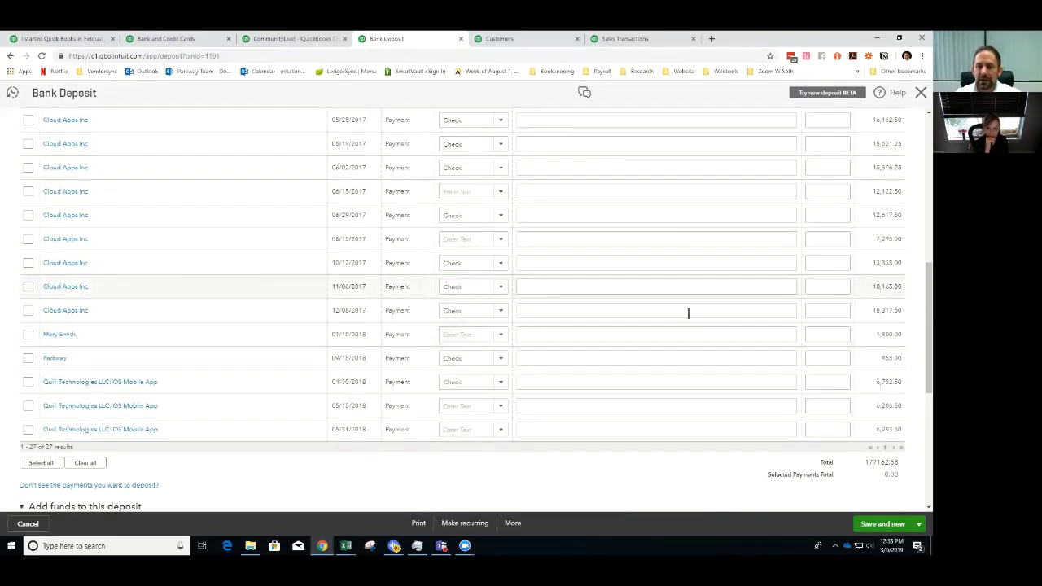
scroll(688, 313, "up", 2)
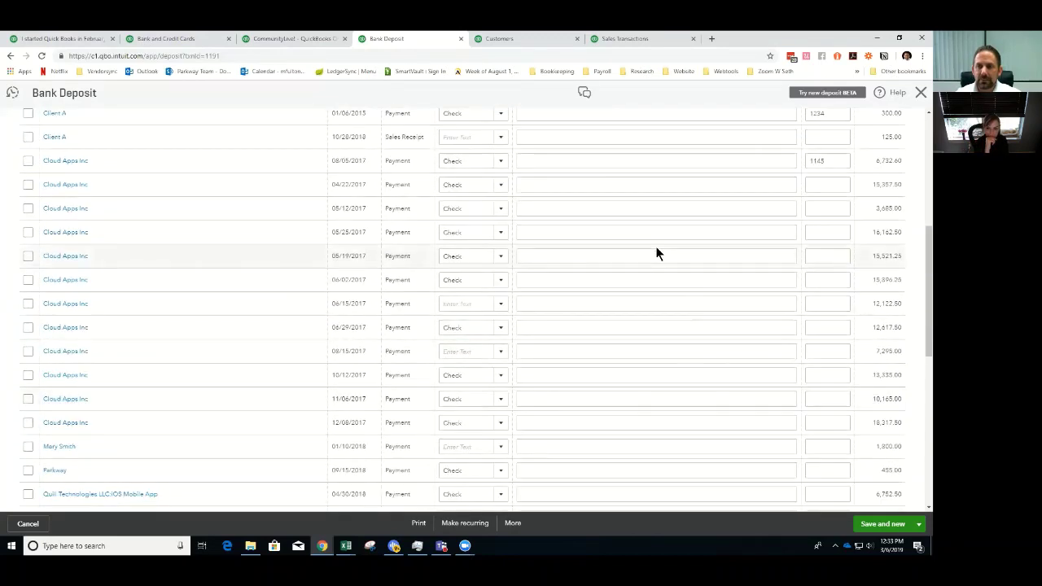
left_click(28, 162)
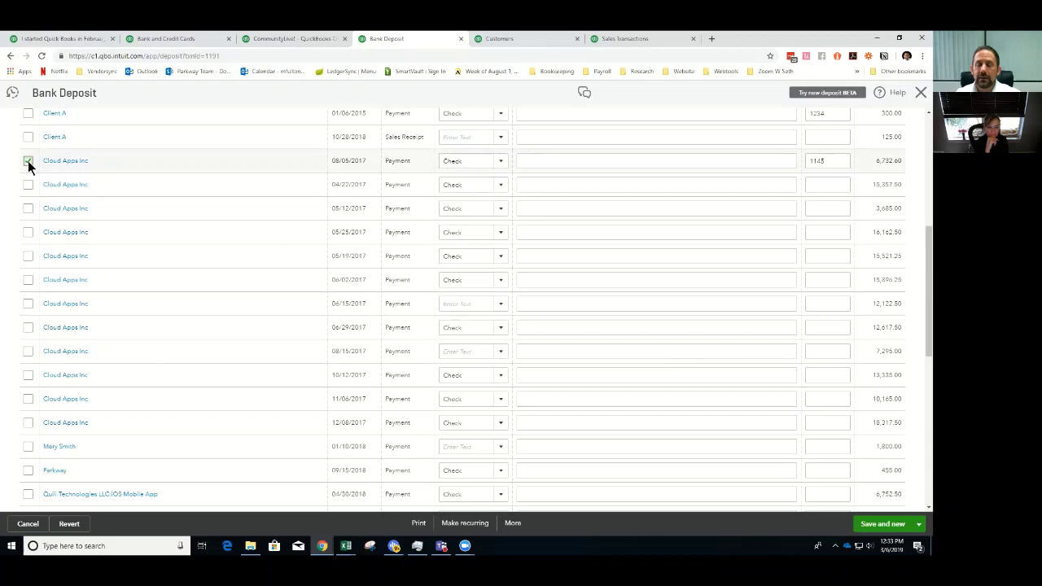
left_click(28, 164)
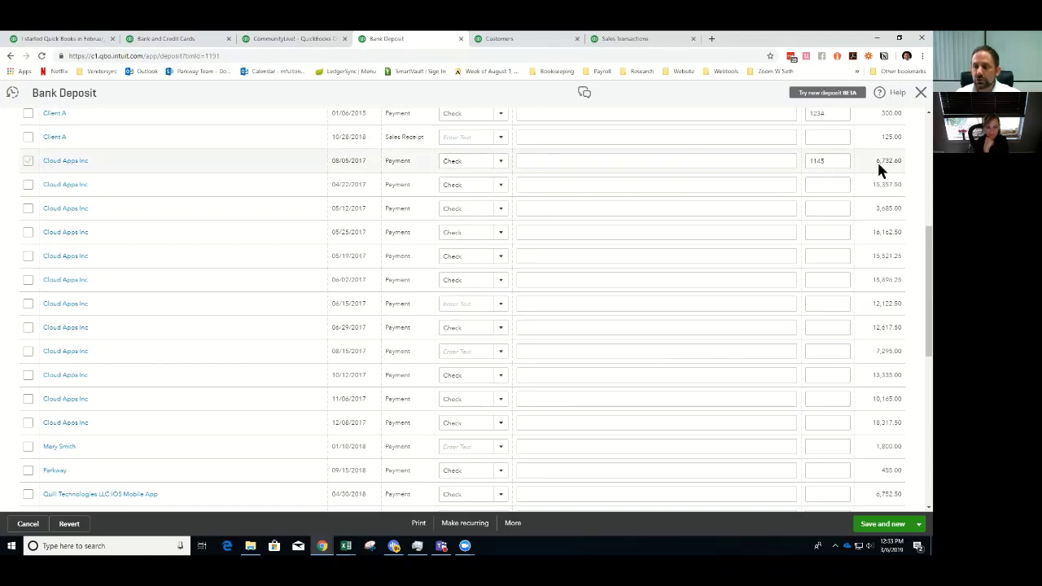
scroll(764, 194, "up", 5)
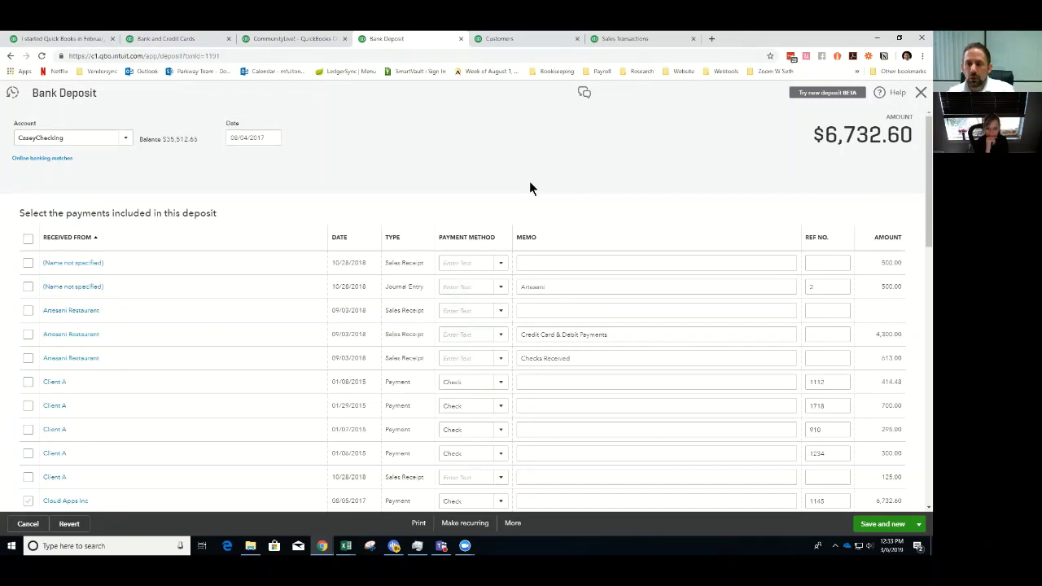
- Find reference number 1145 on the page and include that Cloud Apps Inc payment of 6,732.60 in the deposit
key("ctrl+f")
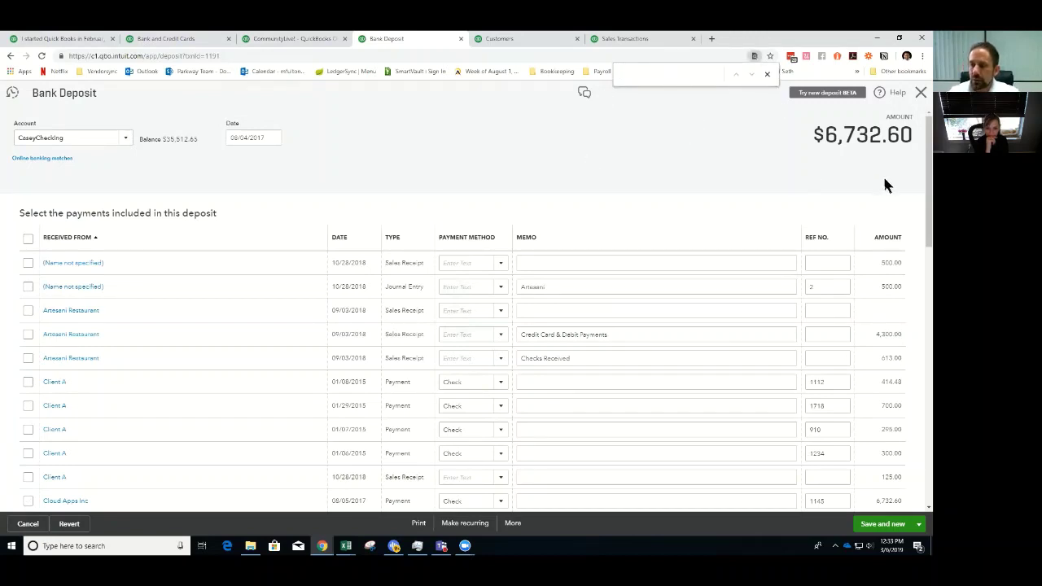
type("1145")
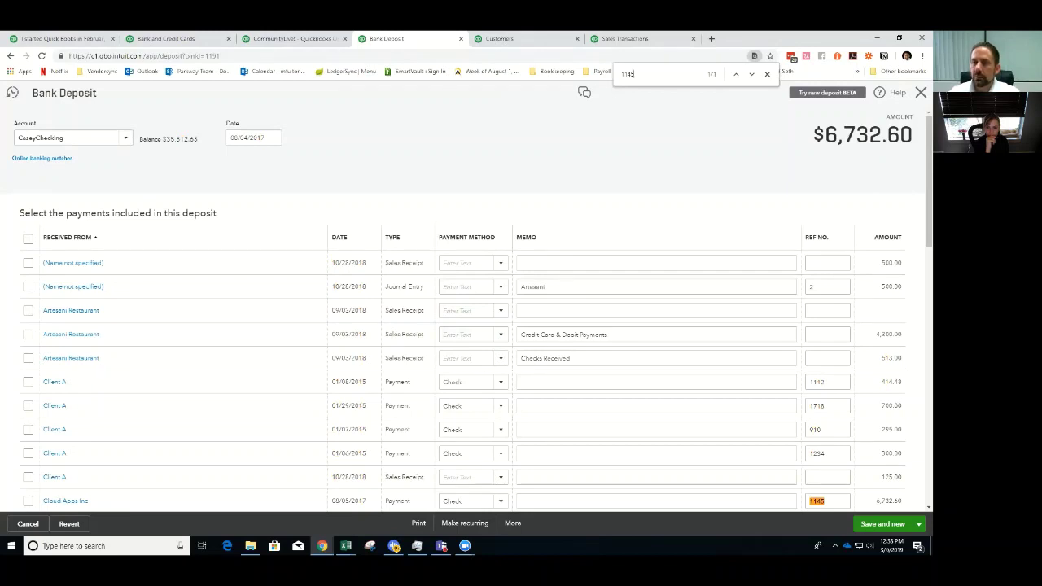
scroll(831, 488, "down", 1)
scroll(831, 488, "down", 1)
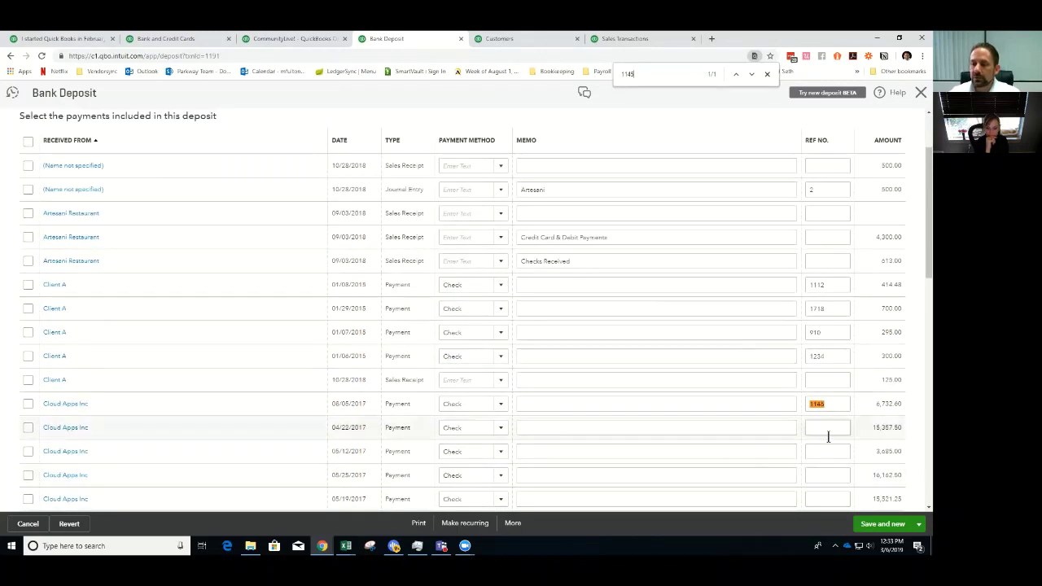
left_click(28, 403)
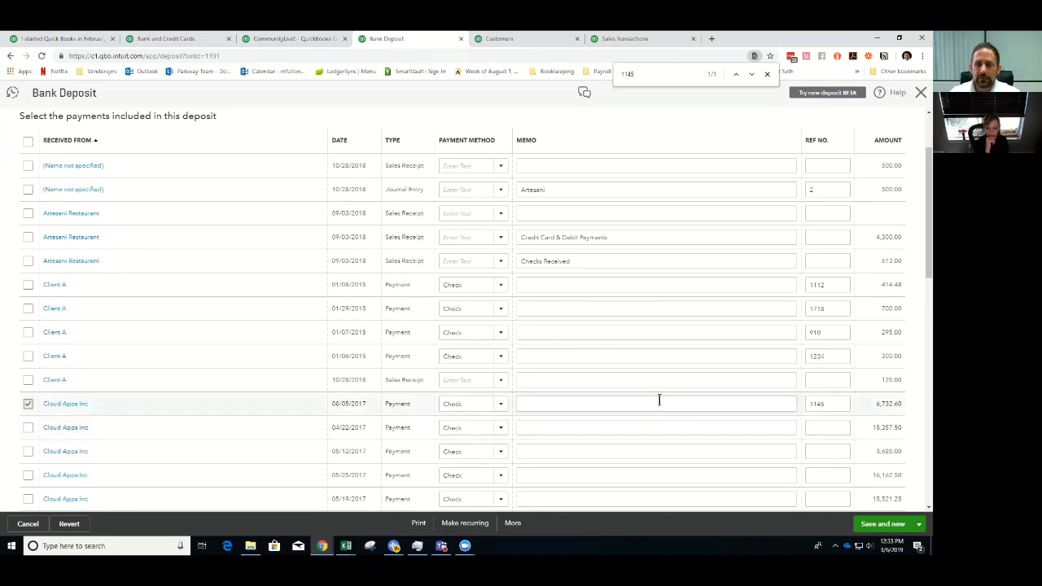
- Delete the Intuit Revenue Query line of 6,732.60 from the funds added to this deposit
scroll(658, 404, "down", 1)
scroll(657, 407, "down", 15)
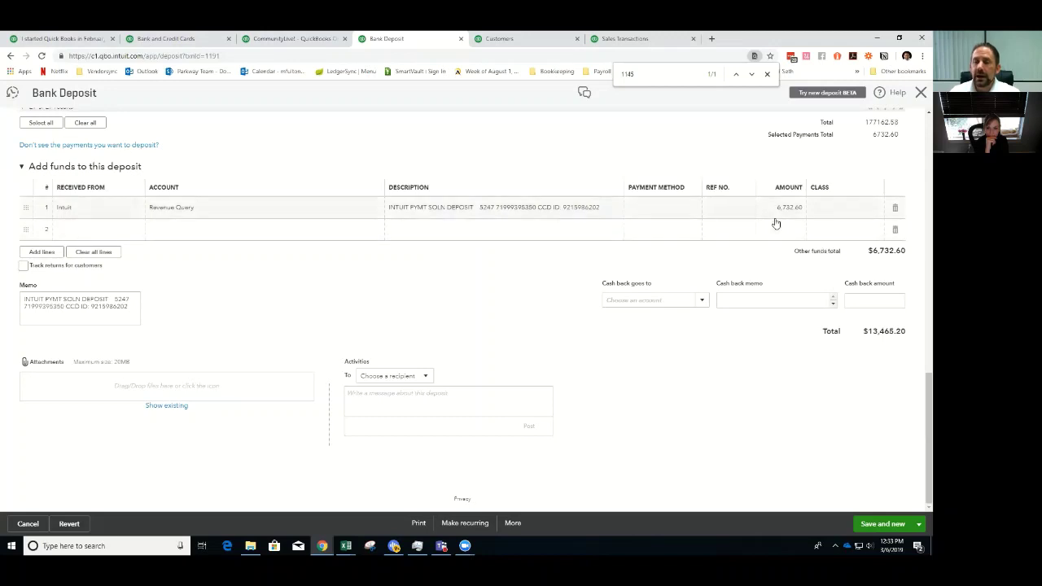
left_click(895, 209)
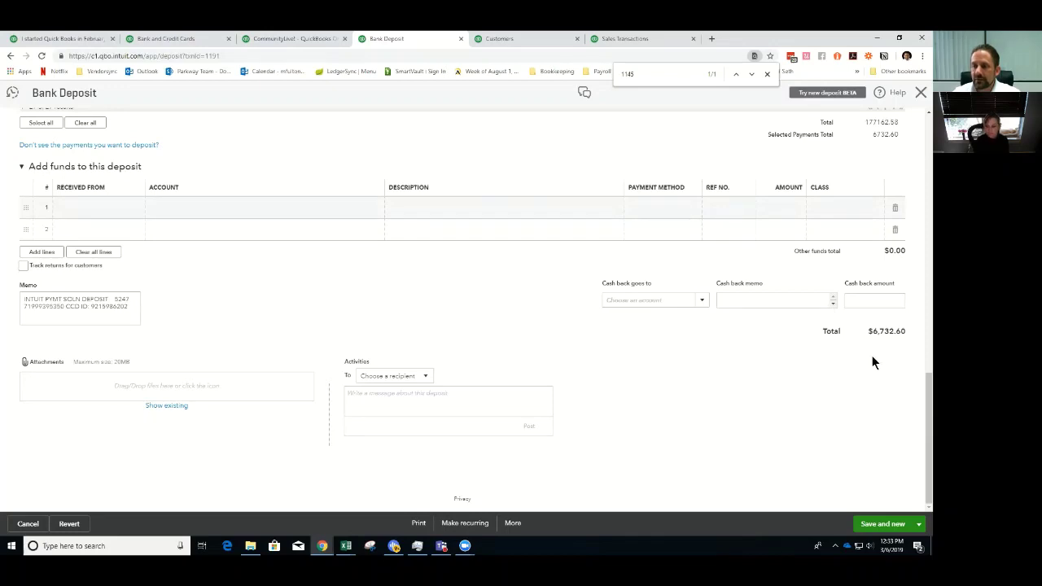
- Check the deposit's online banking match, then save and close the deposit
scroll(872, 364, "up", 10)
scroll(554, 260, "up", 1)
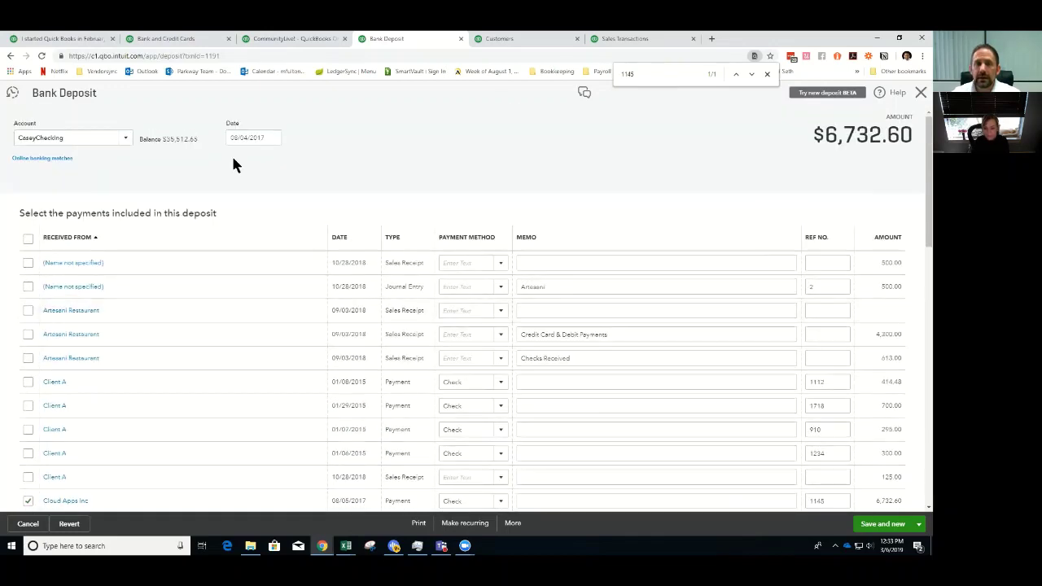
left_click(35, 161)
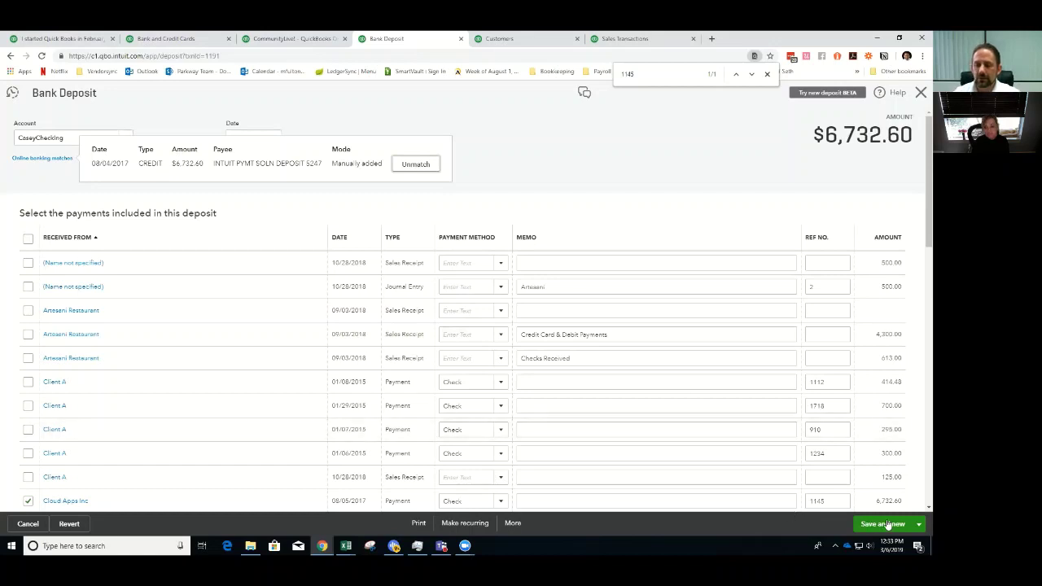
left_click(919, 524)
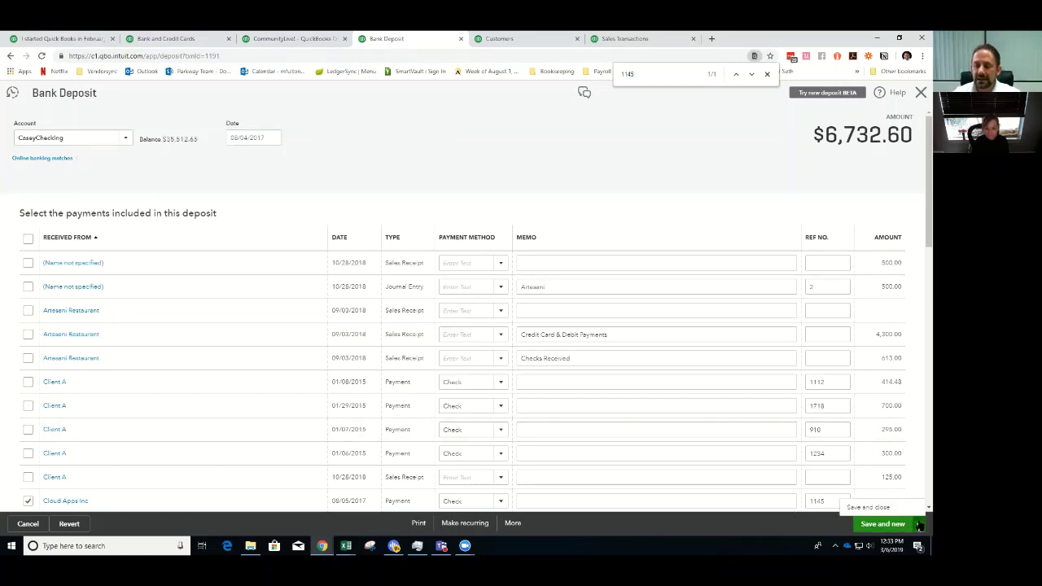
left_click(863, 507)
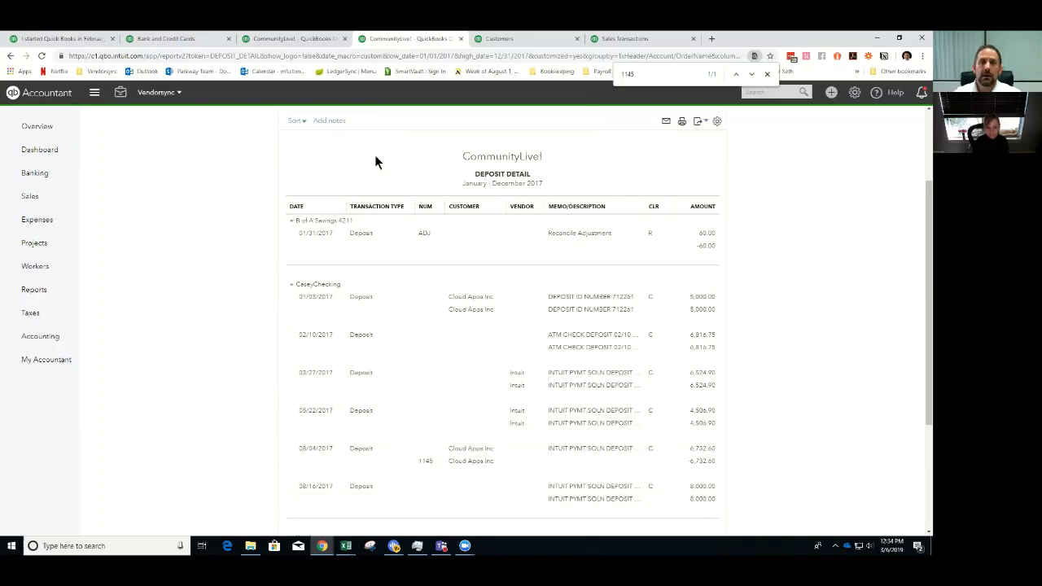
- Reload the Profit and Loss report for 08/01/2017 to 08/05/2017 and dismiss the message notification
left_click(317, 41)
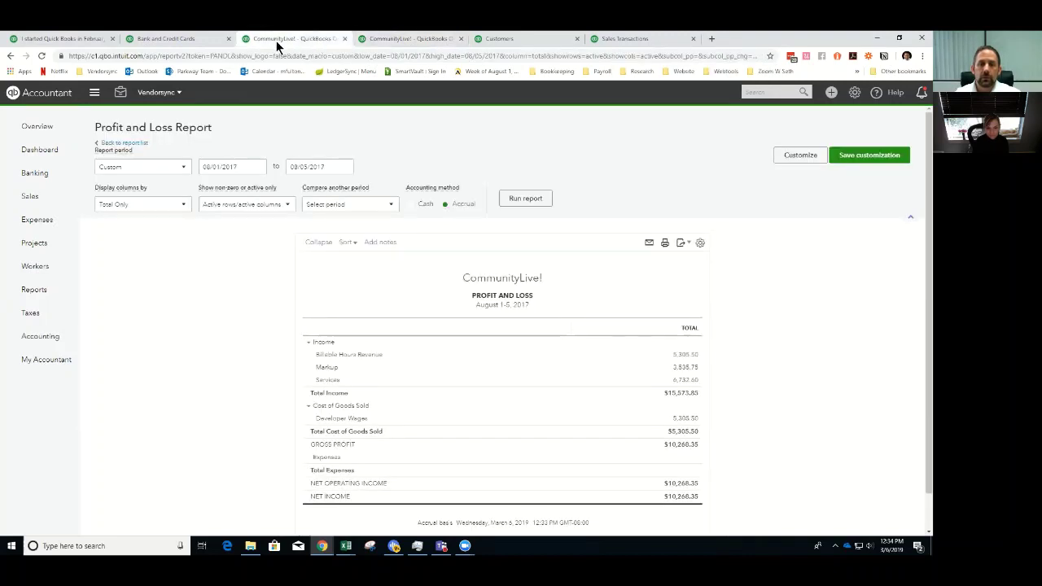
left_click(42, 56)
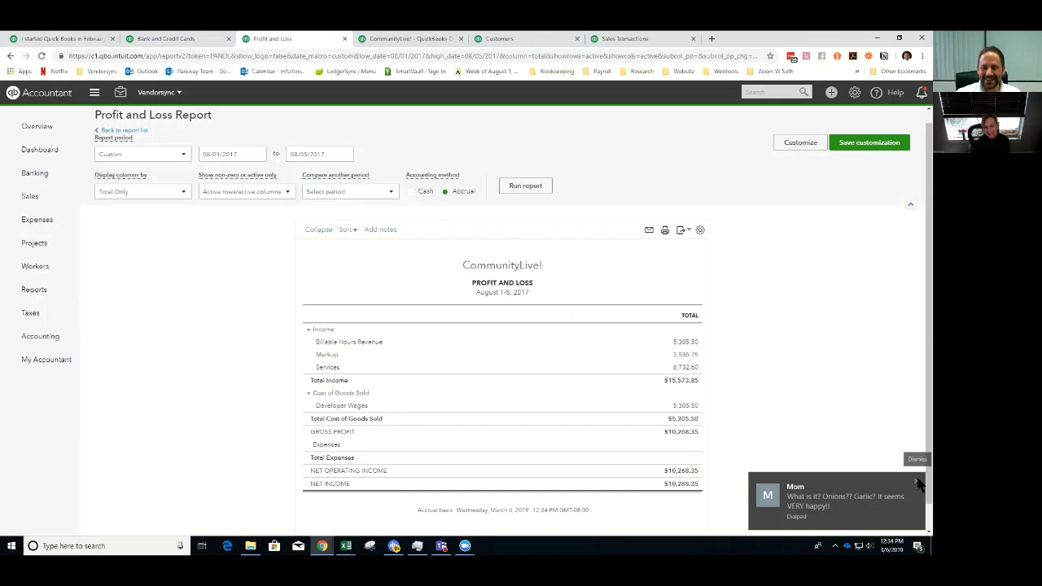
left_click(918, 483)
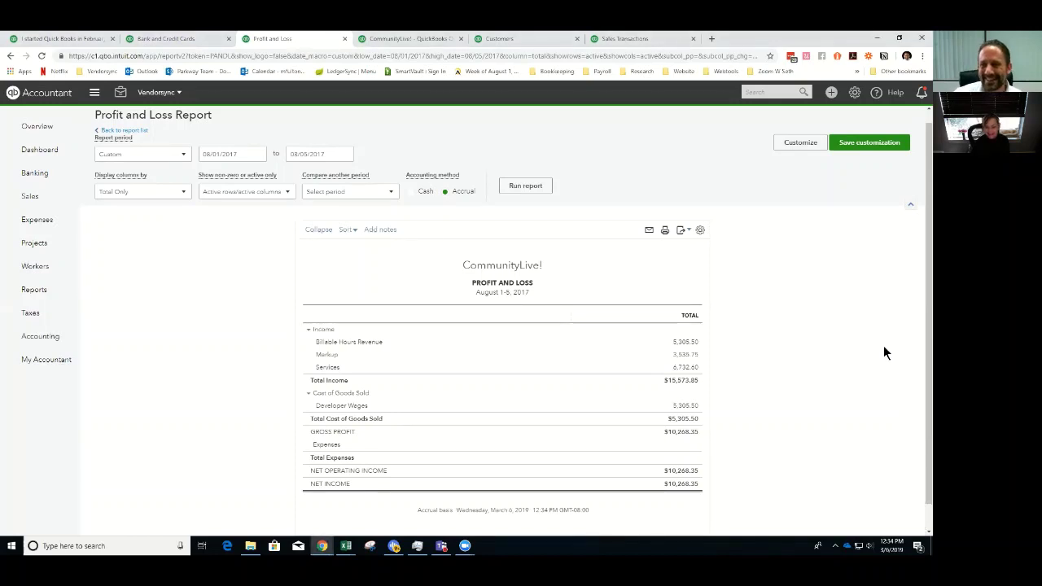